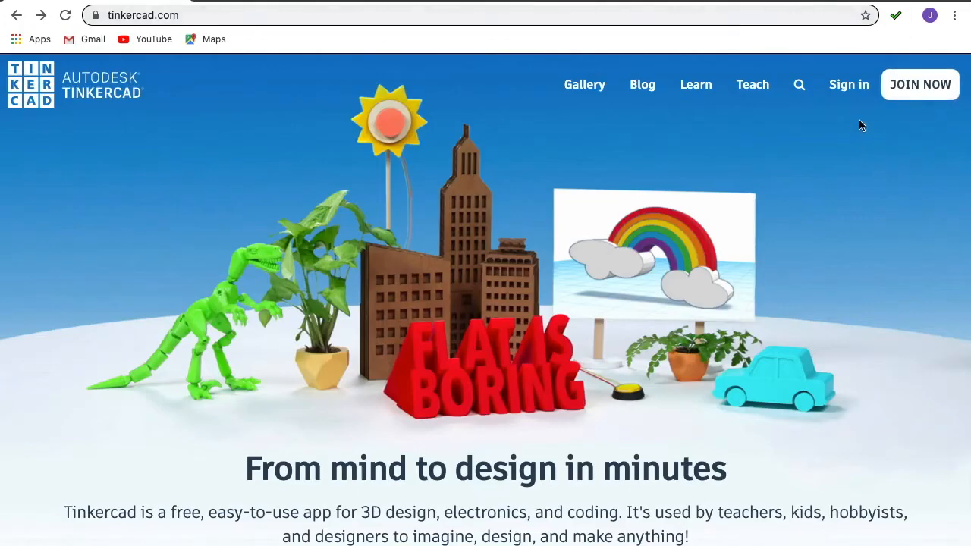
# Step: Join Tinkercad as a student by entering the teacher's class code and going to the class
pyautogui.click(909, 91)
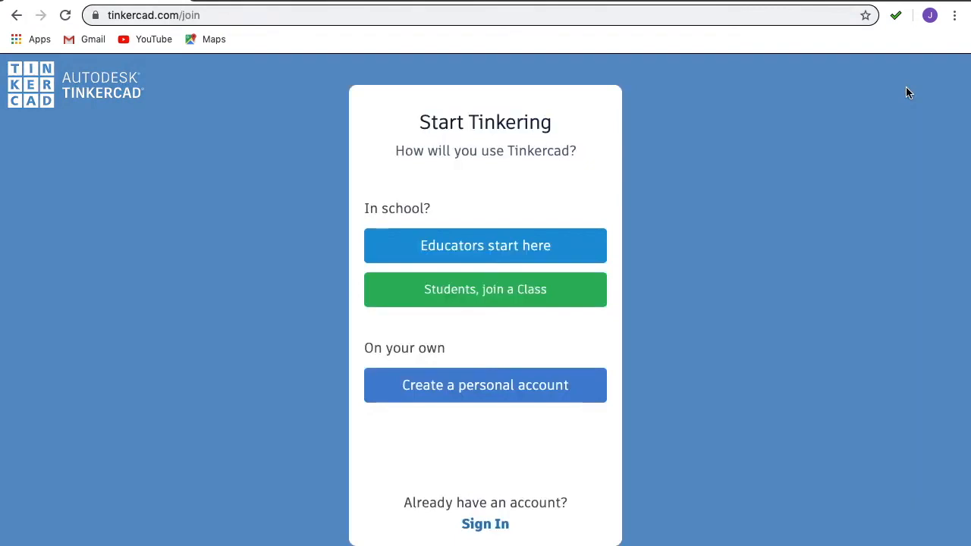
pyautogui.click(462, 292)
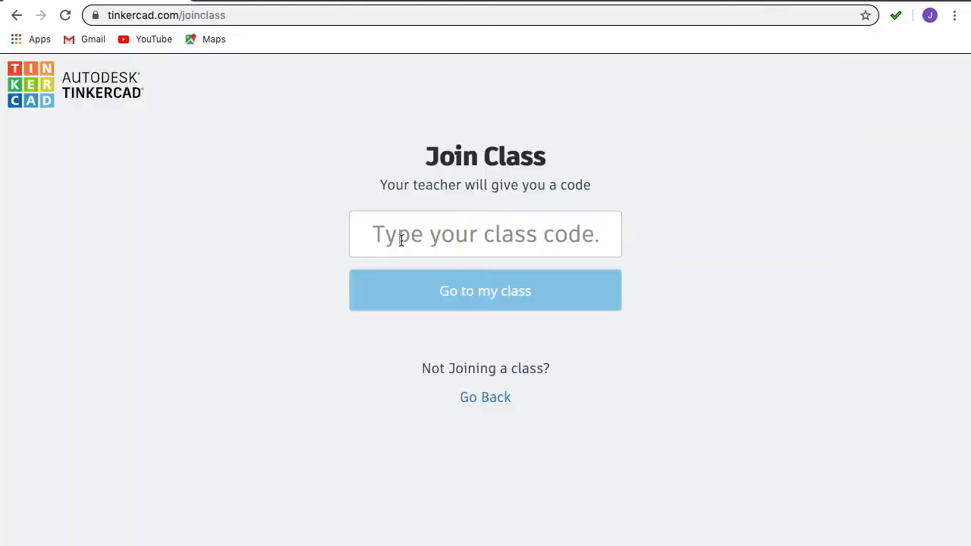
pyautogui.click(480, 233)
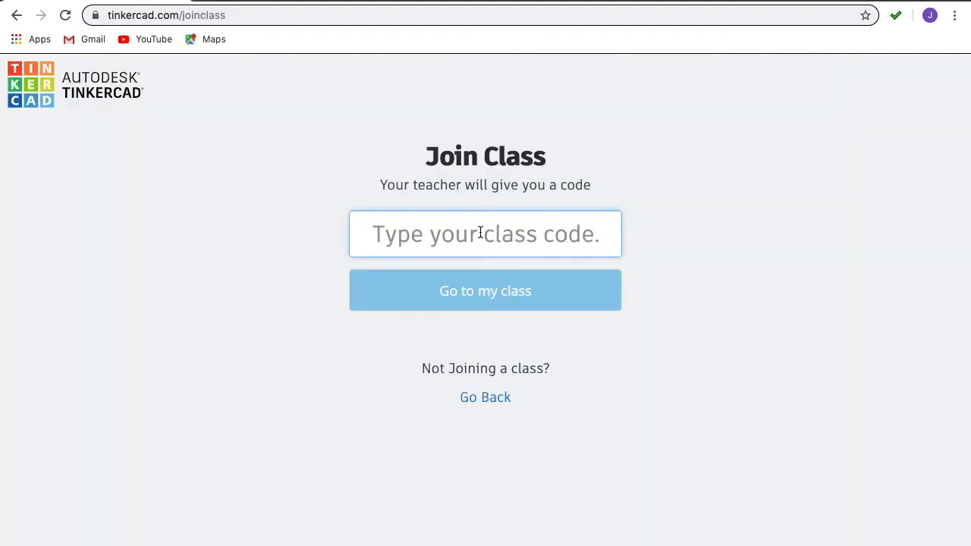
pyautogui.click(484, 291)
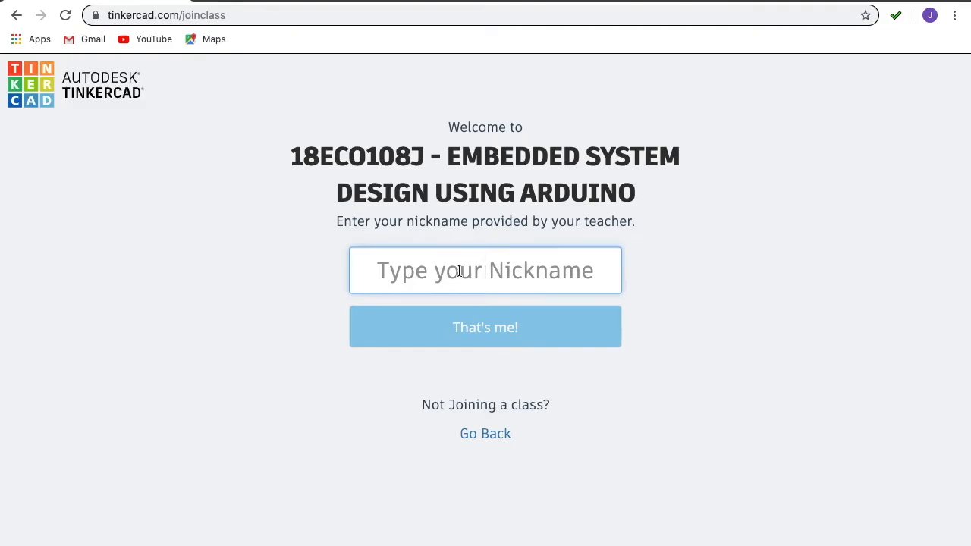
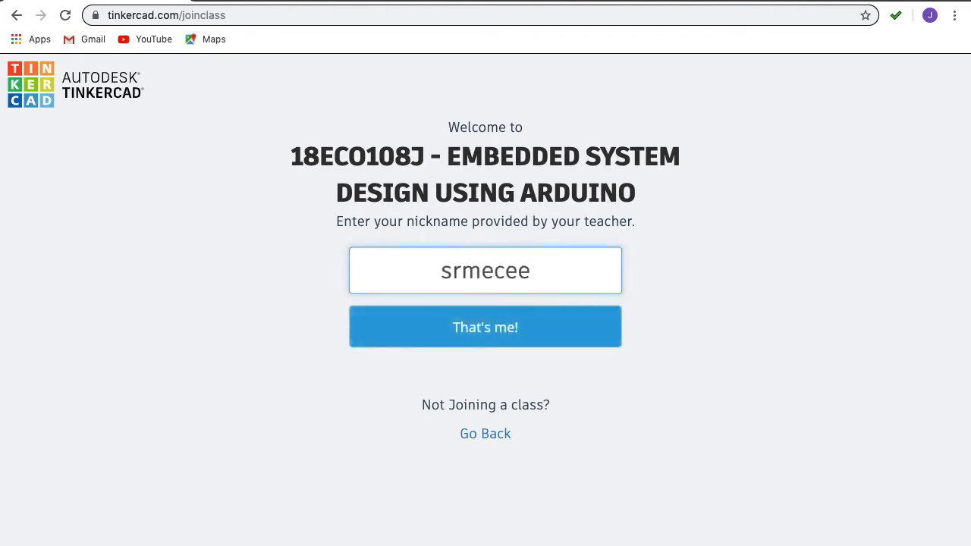
# Step: Enter the assigned student nickname and confirm it to sign in to the class
pyautogui.press('BackSpace')
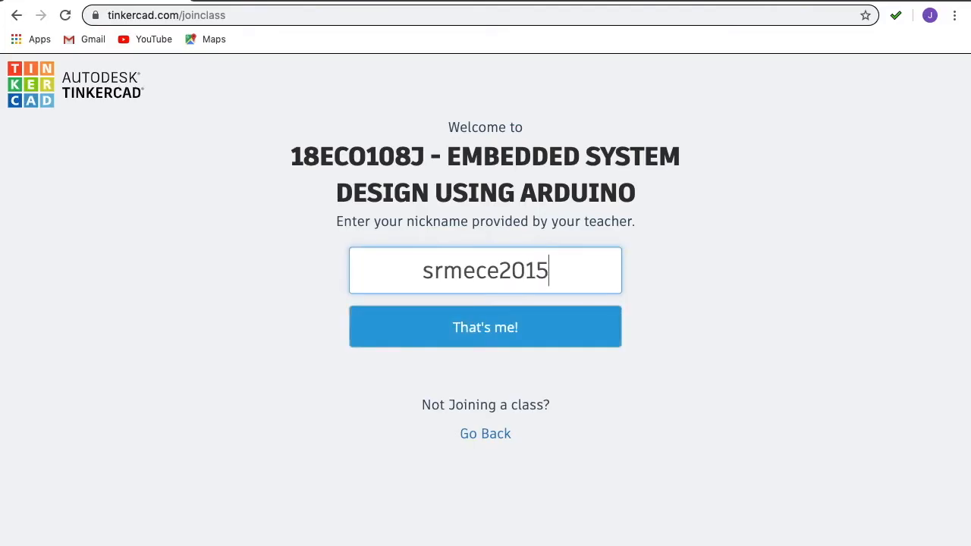
pyautogui.click(468, 337)
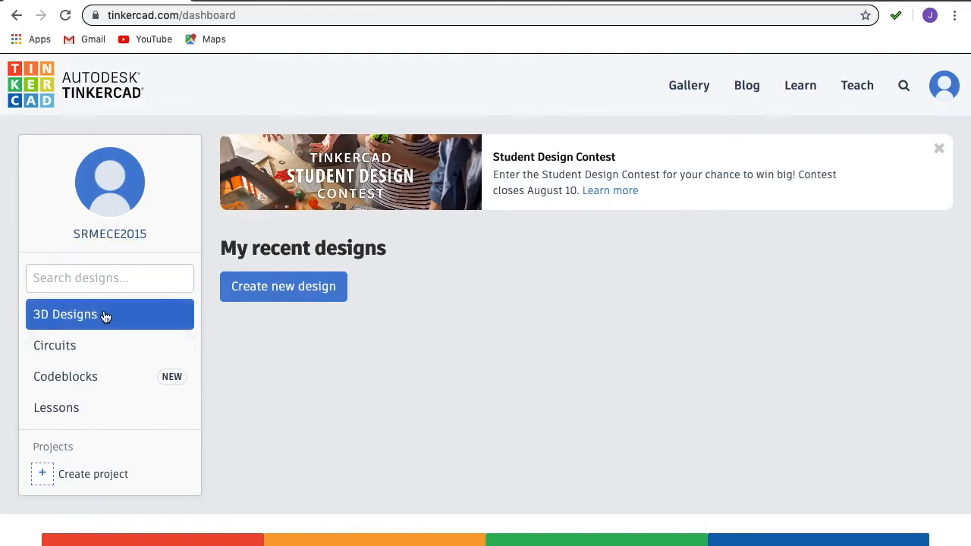
# Step: Create a new circuit from the Circuits section and set the component library to show all components
pyautogui.click(78, 349)
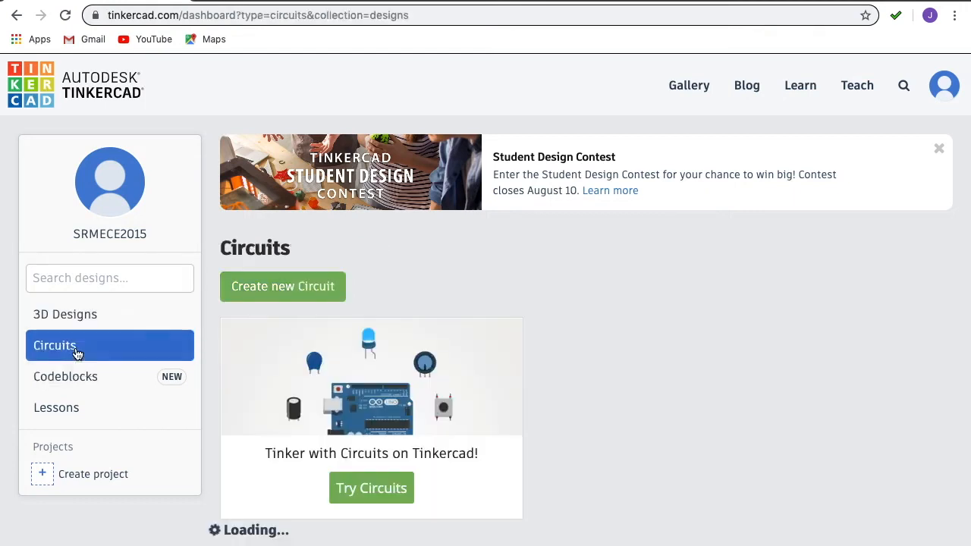
pyautogui.click(286, 292)
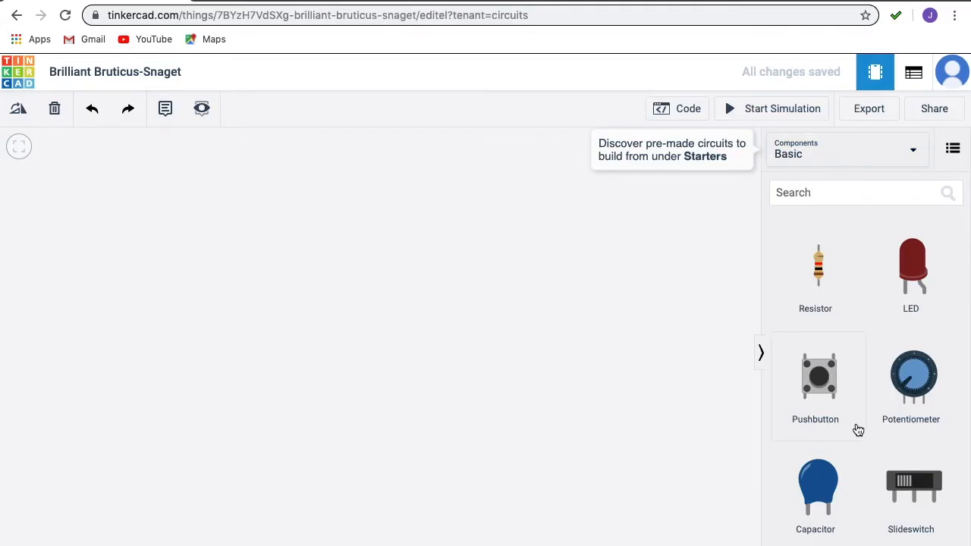
pyautogui.click(842, 151)
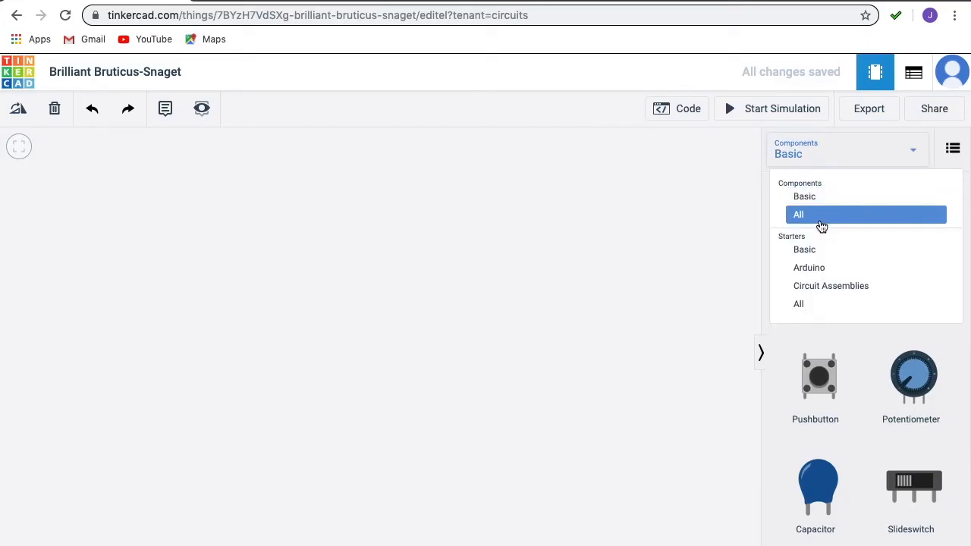
pyautogui.click(821, 226)
# Step: Place an Arduino Uno R3 from the component library in the middle of the workplane
pyautogui.scroll(-15, 826, 221)
pyautogui.scroll(-10, 834, 221)
pyautogui.scroll(-10, 834, 221)
pyautogui.scroll(-10, 834, 220)
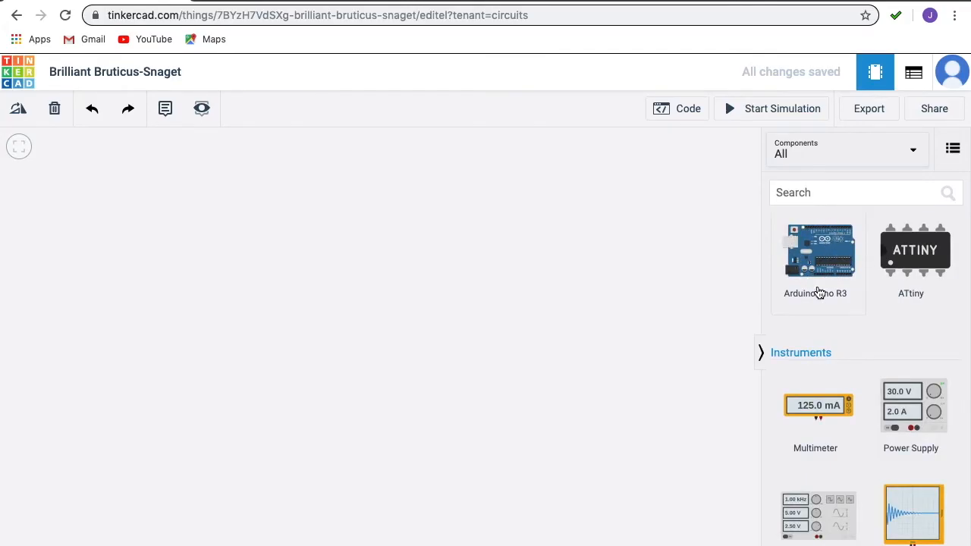
pyautogui.moveTo(836, 273); pyautogui.dragTo(417, 280)
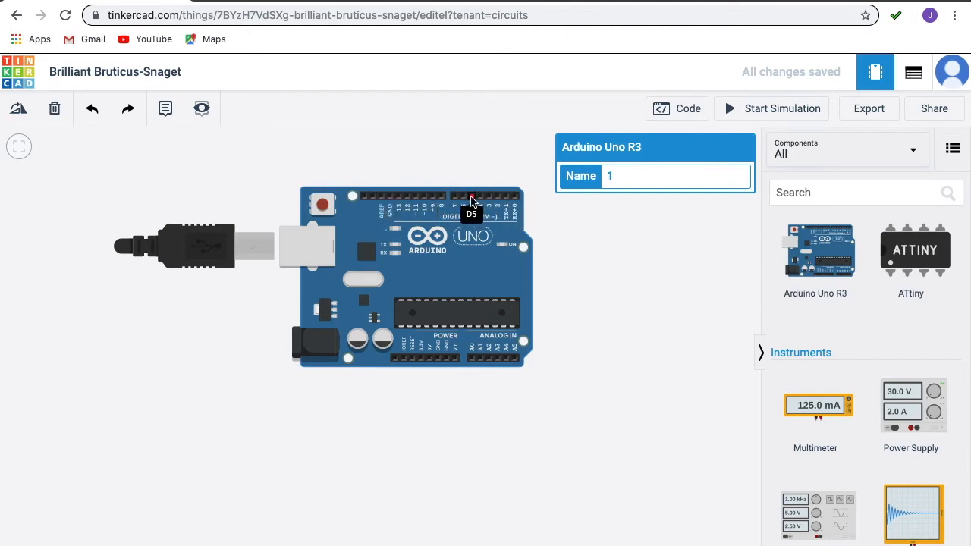
# Step: Examine the Arduino board's digital pin labels up close and its overall layout
pyautogui.scroll(5, 471, 199)
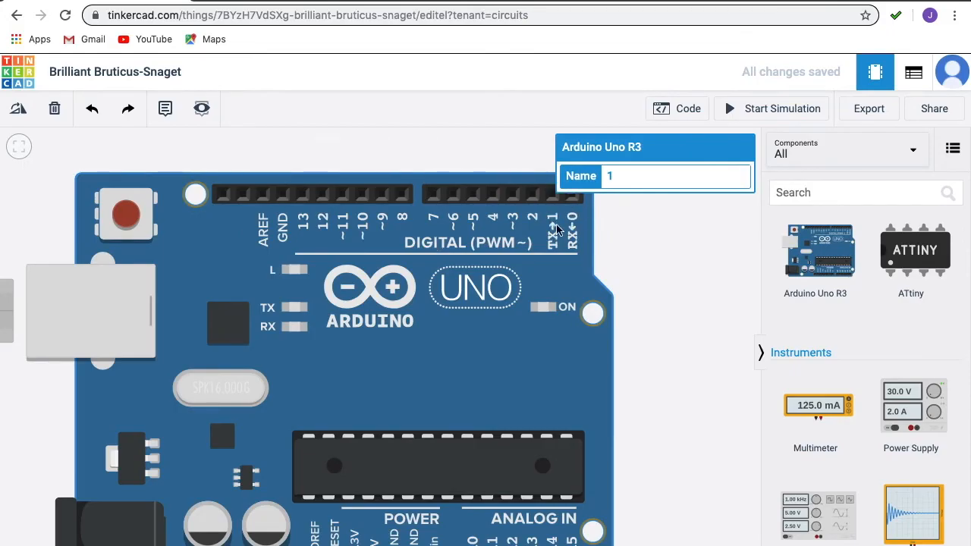
pyautogui.scroll(-2, 558, 228)
pyautogui.scroll(-1, 557, 227)
pyautogui.scroll(3, 558, 228)
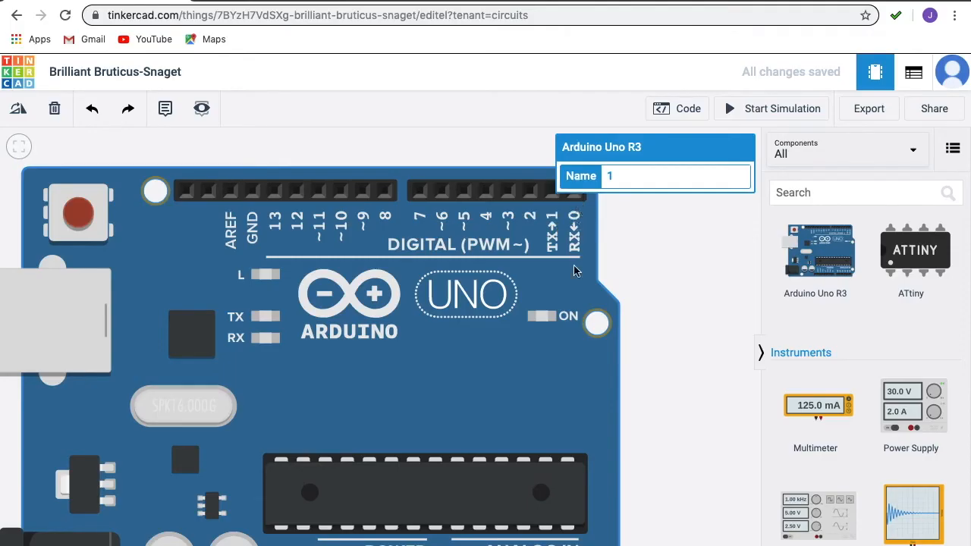
pyautogui.scroll(-5, 311, 337)
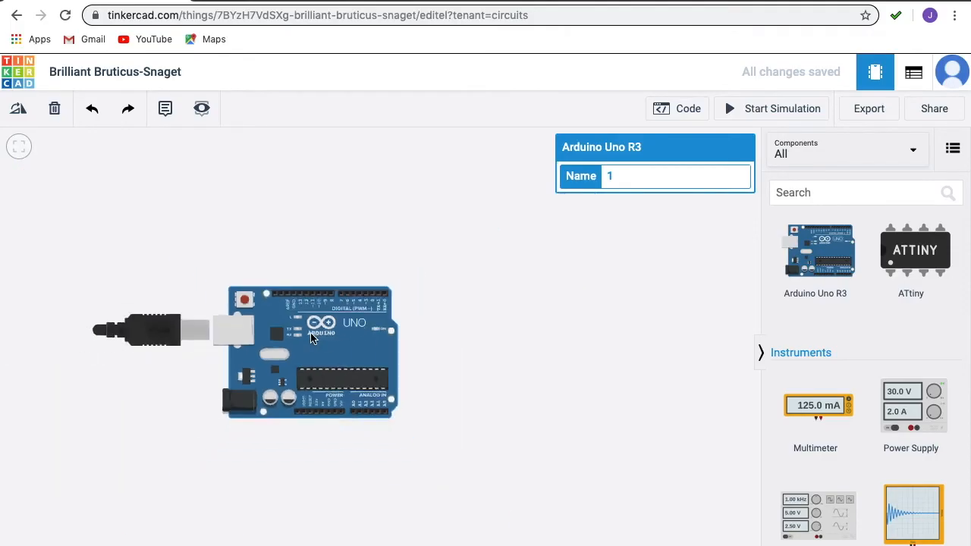
pyautogui.scroll(2, 311, 333)
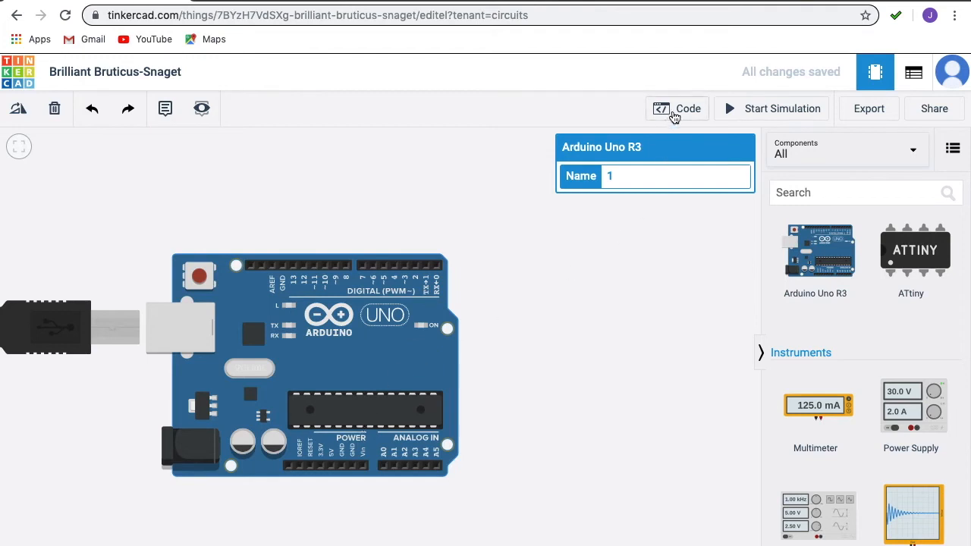
# Step: Open the Arduino's code editor and switch from Blocks to Text mode, accepting the loss of the blocks
pyautogui.click(675, 112)
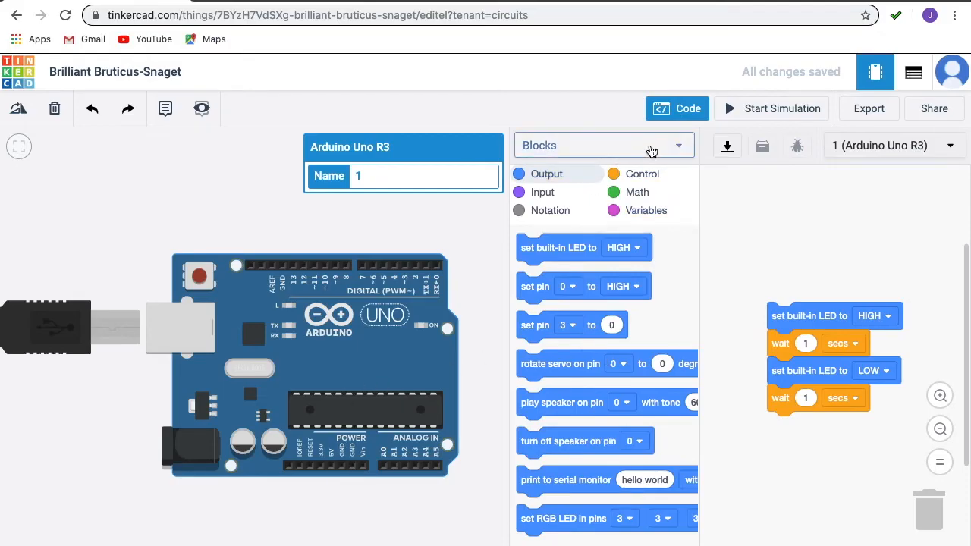
pyautogui.click(650, 149)
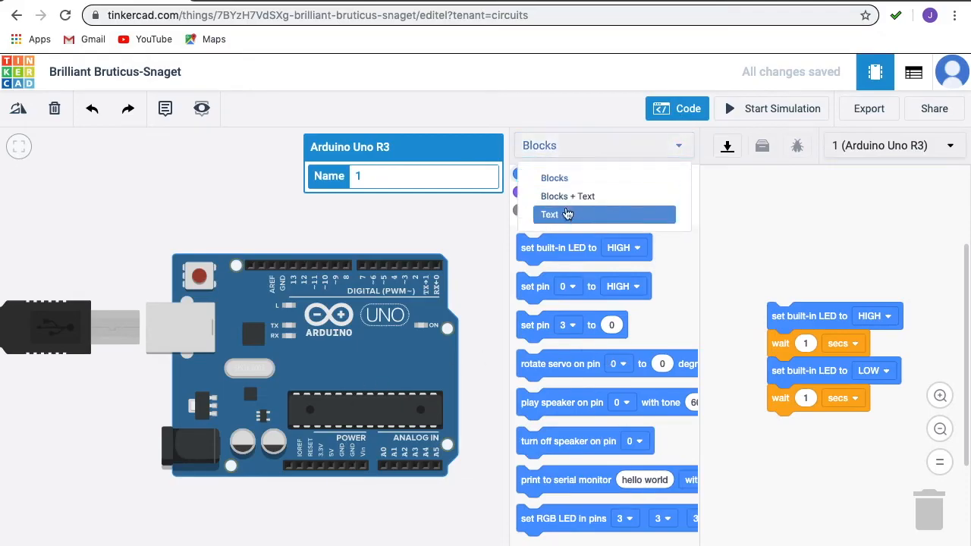
pyautogui.click(561, 216)
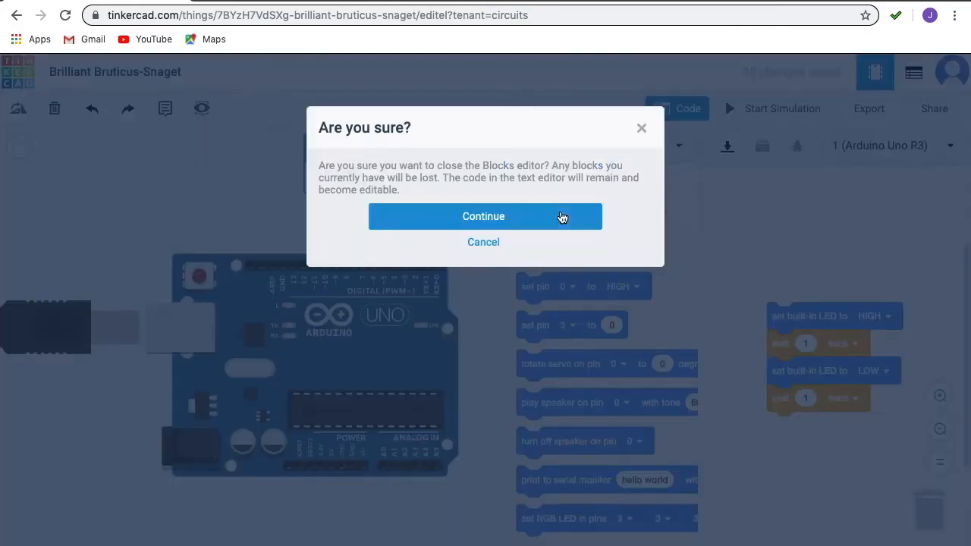
pyautogui.click(561, 217)
pyautogui.click(680, 148)
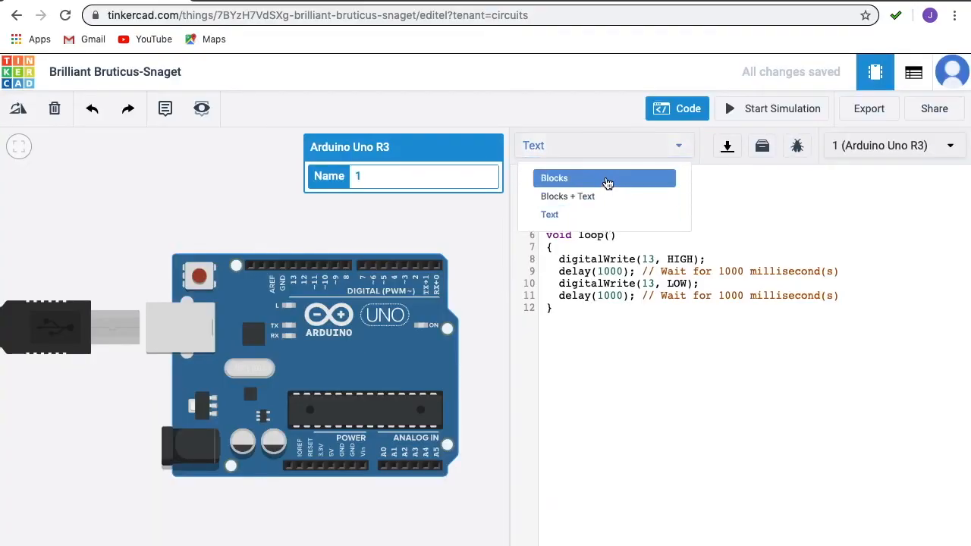
pyautogui.click(589, 216)
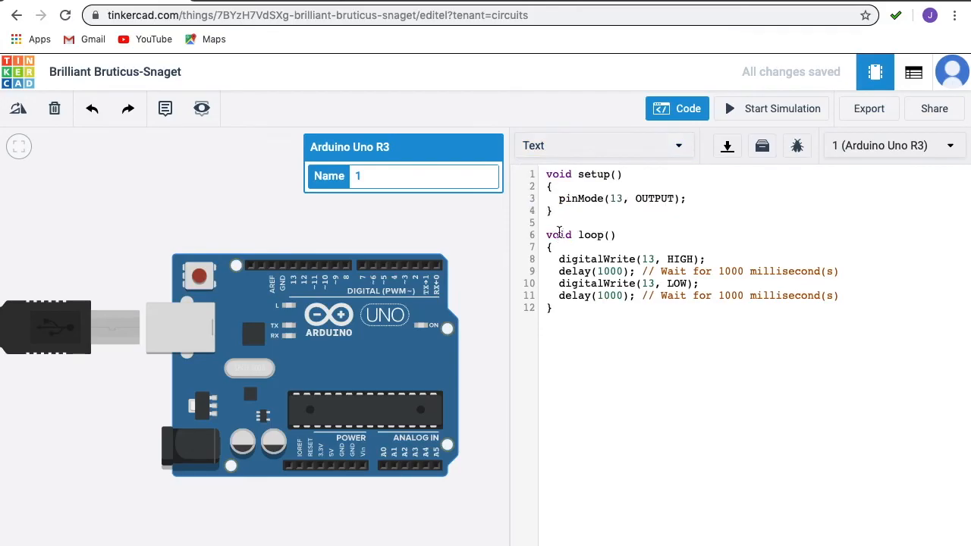
# Step: Review the pinMode line and the extent of the setup() and loop() functions in the default code
pyautogui.moveTo(557, 198); pyautogui.dragTo(698, 197)
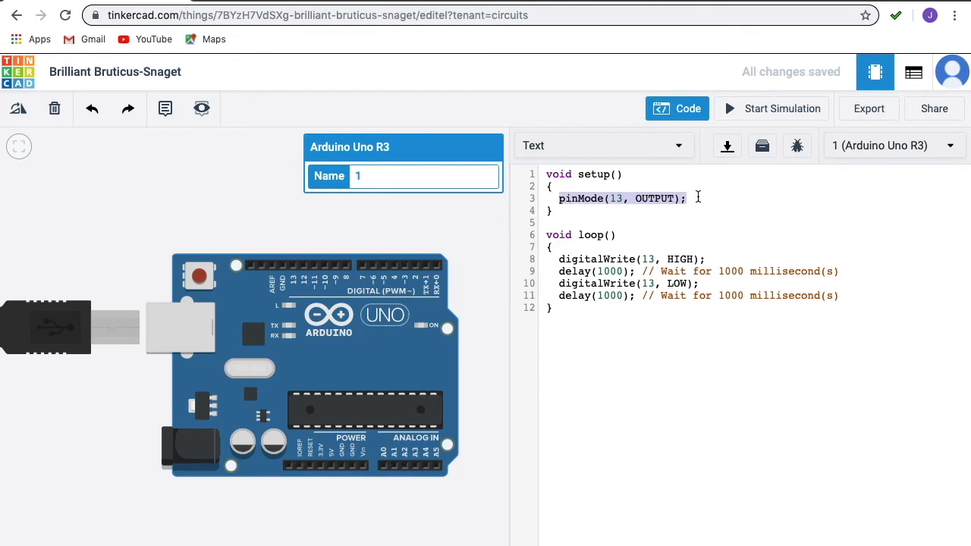
pyautogui.moveTo(560, 211); pyautogui.dragTo(545, 170)
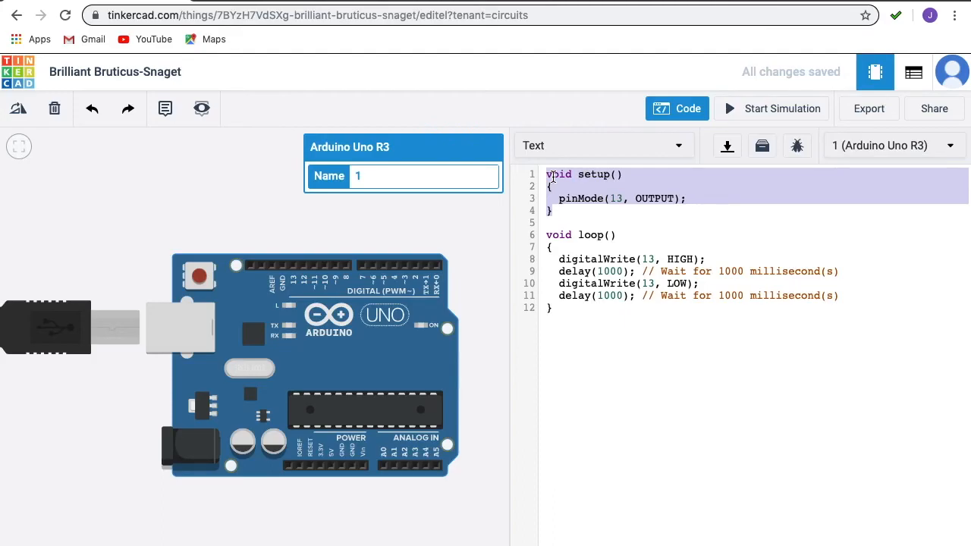
pyautogui.moveTo(563, 309); pyautogui.dragTo(544, 236)
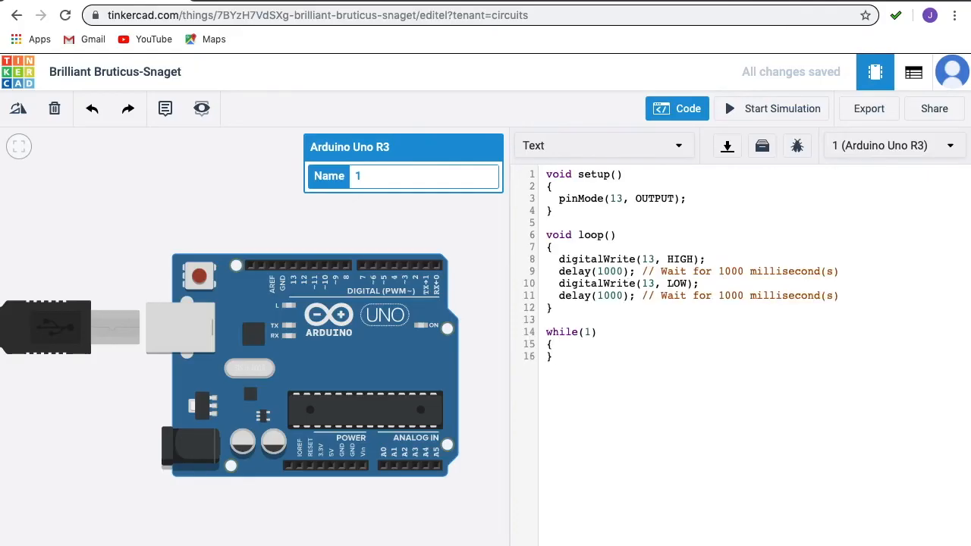
pyautogui.press('Return')
pyautogui.moveTo(538, 331); pyautogui.dragTo(551, 364)
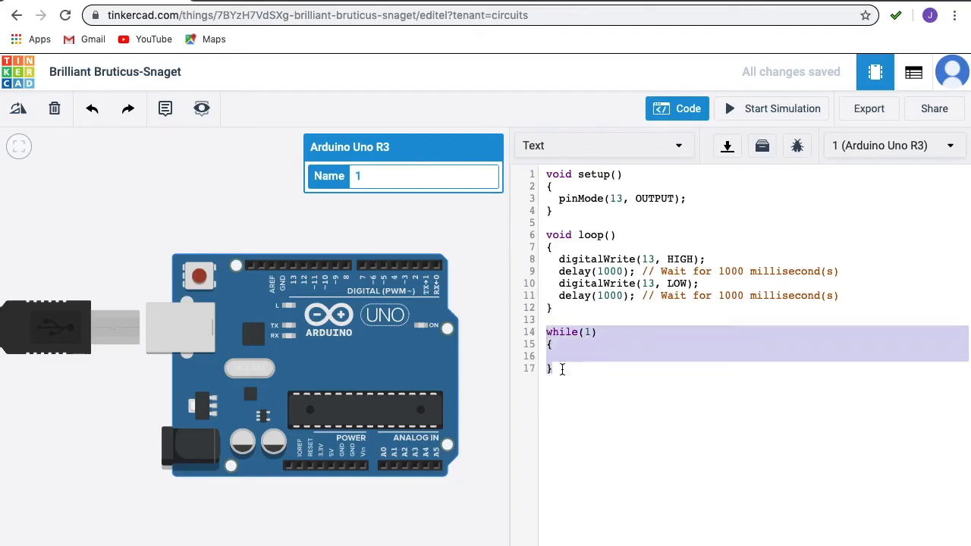
pyautogui.click(586, 332)
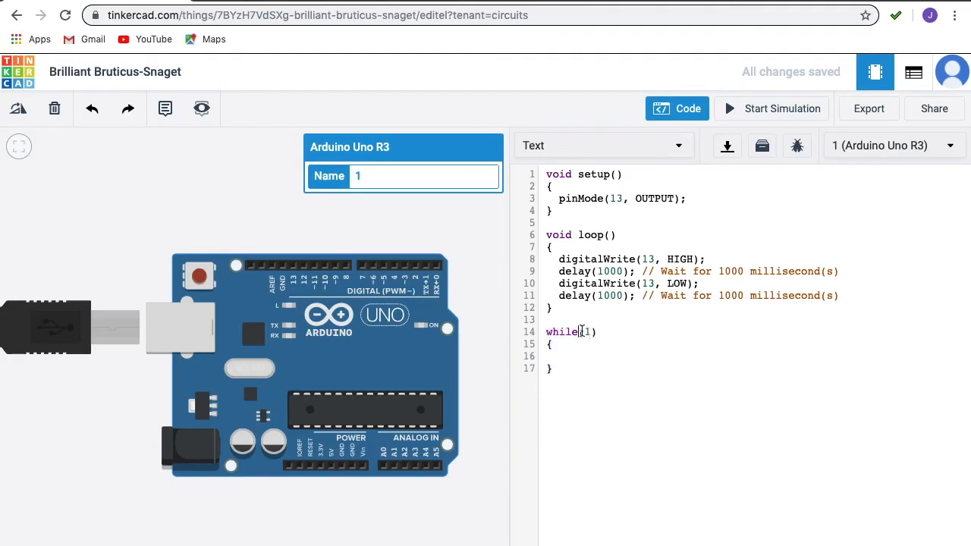
pyautogui.click(589, 332)
pyautogui.moveTo(555, 357)
pyautogui.mouseDown()
pyautogui.moveTo(585, 362)
pyautogui.moveTo(556, 357)
pyautogui.mouseUp()
pyautogui.click(554, 351)
pyautogui.moveTo(553, 352); pyautogui.dragTo(546, 333)
pyautogui.press('BackSpace')
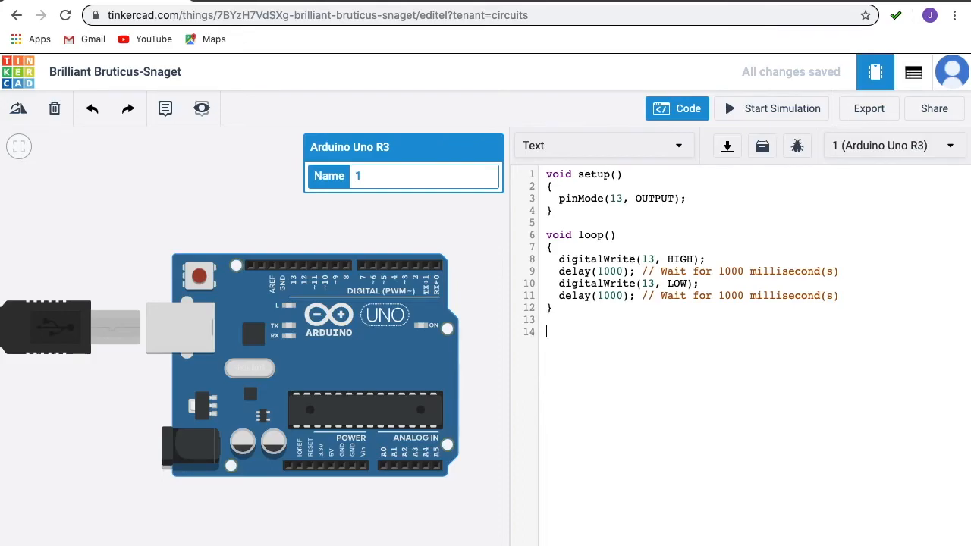
# Step: Examine the statements inside loop() and the pin and mode arguments of pinMode(13, OUTPUT)
pyautogui.moveTo(842, 296); pyautogui.dragTo(531, 264)
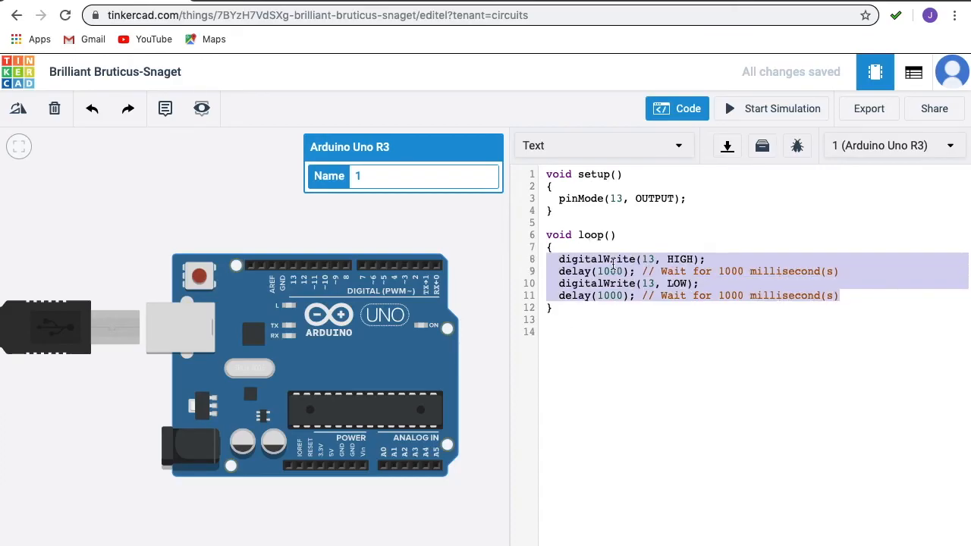
pyautogui.click(552, 248)
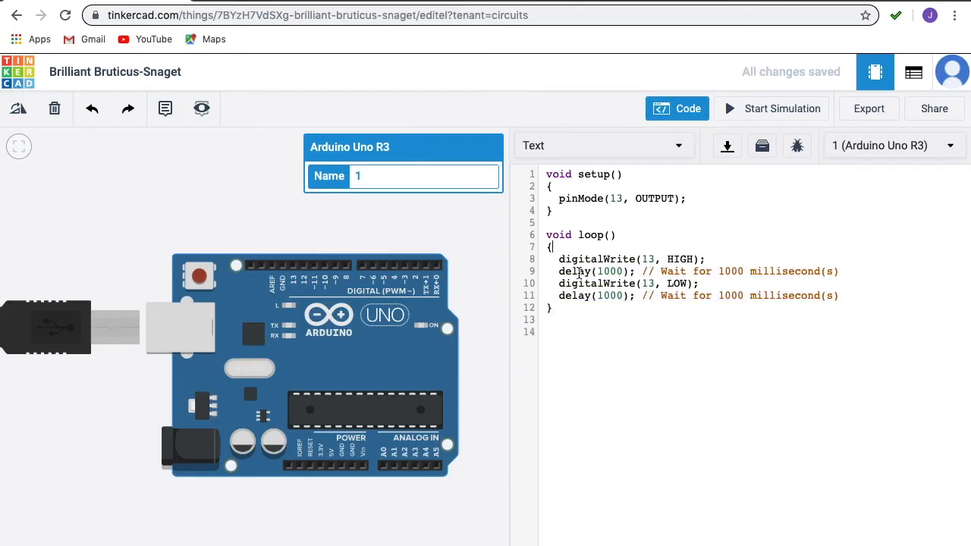
pyautogui.tripleClick(556, 197)
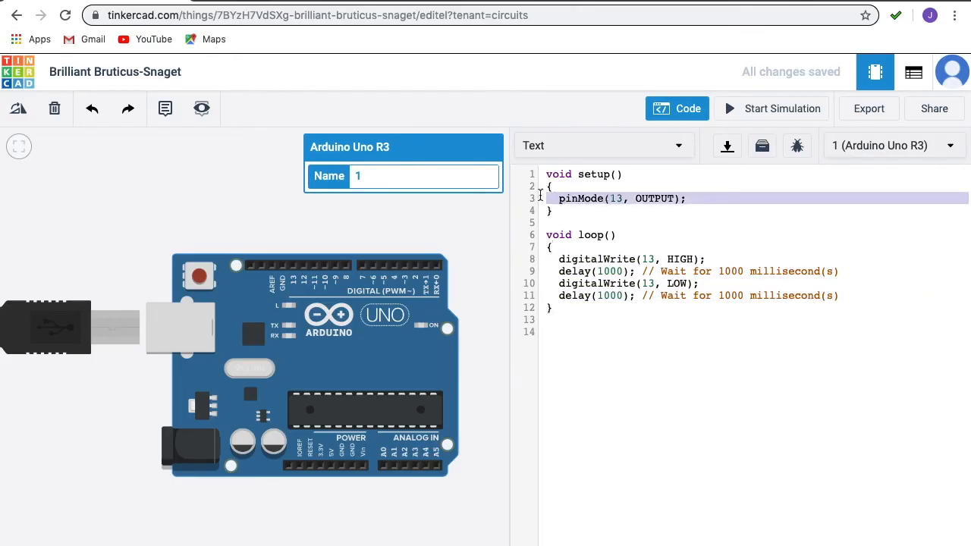
pyautogui.doubleClick(580, 199)
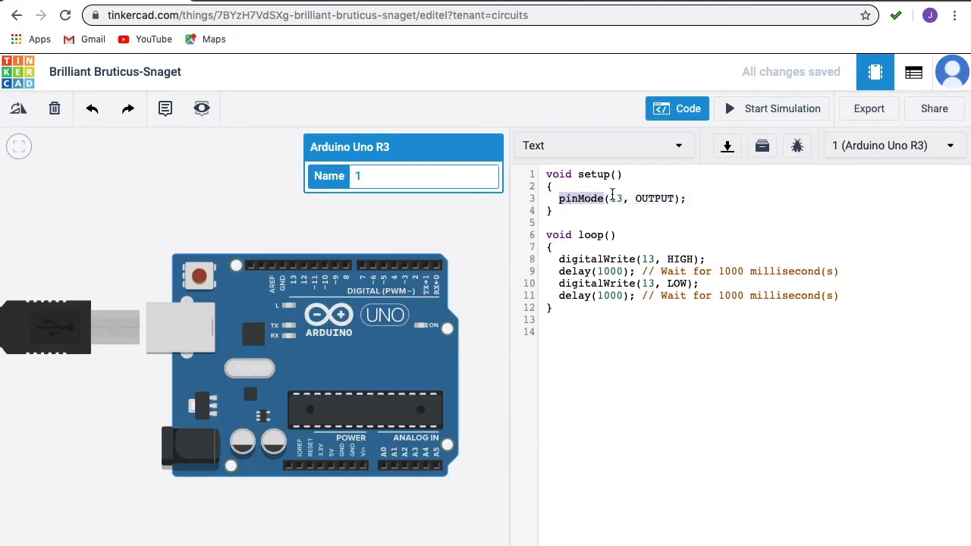
pyautogui.doubleClick(615, 198)
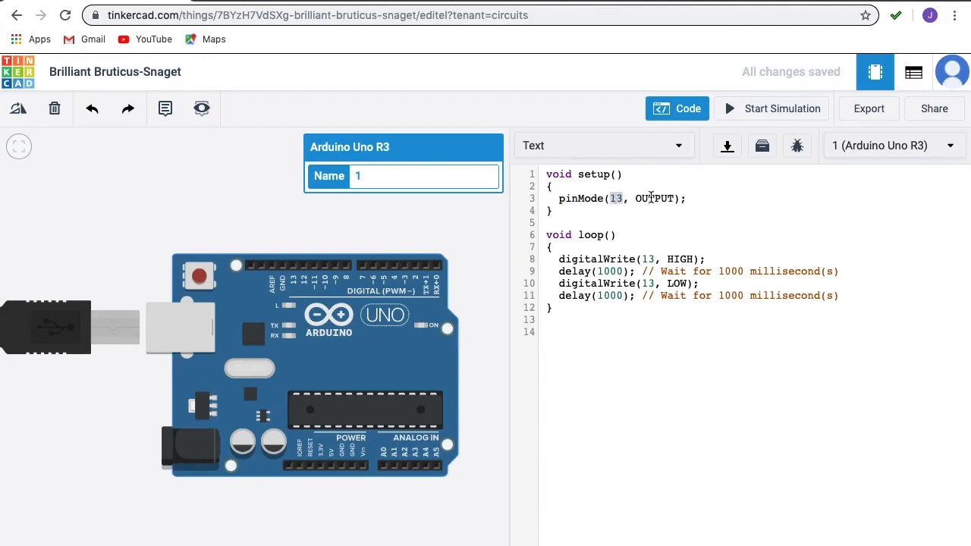
pyautogui.doubleClick(650, 199)
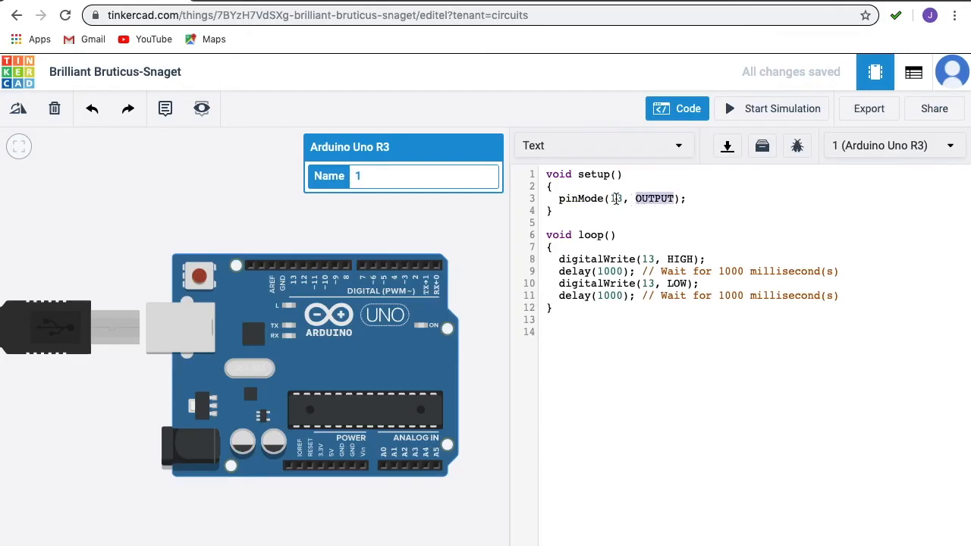
pyautogui.doubleClick(615, 198)
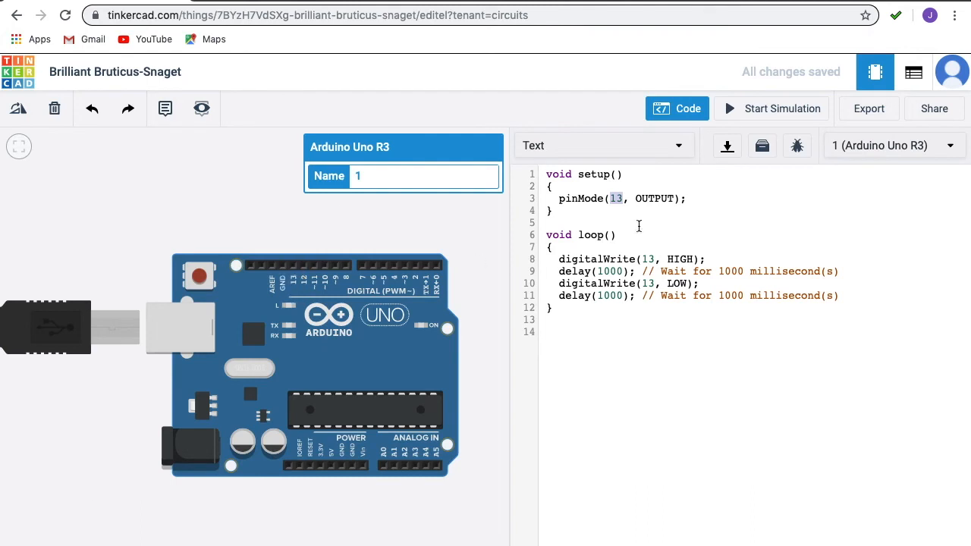
pyautogui.click(617, 198)
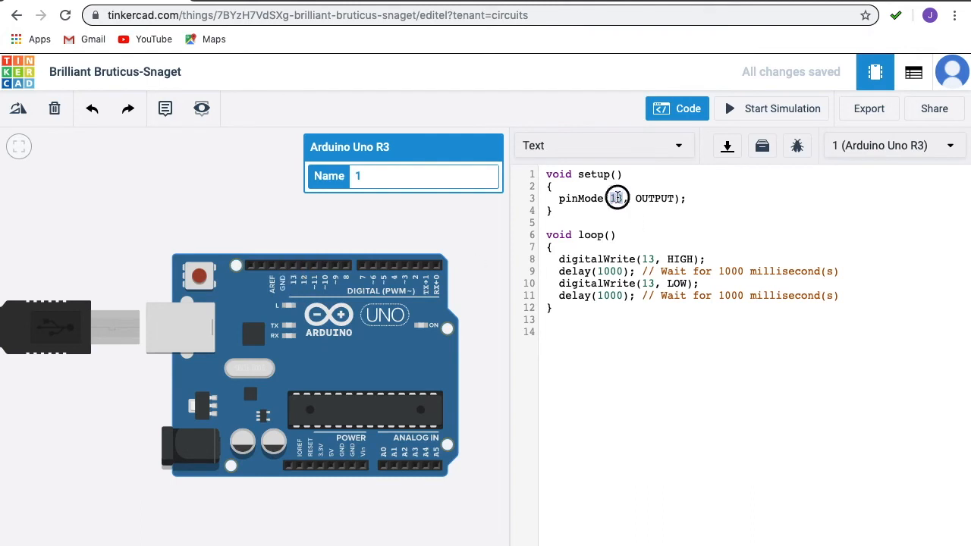
pyautogui.doubleClick(657, 198)
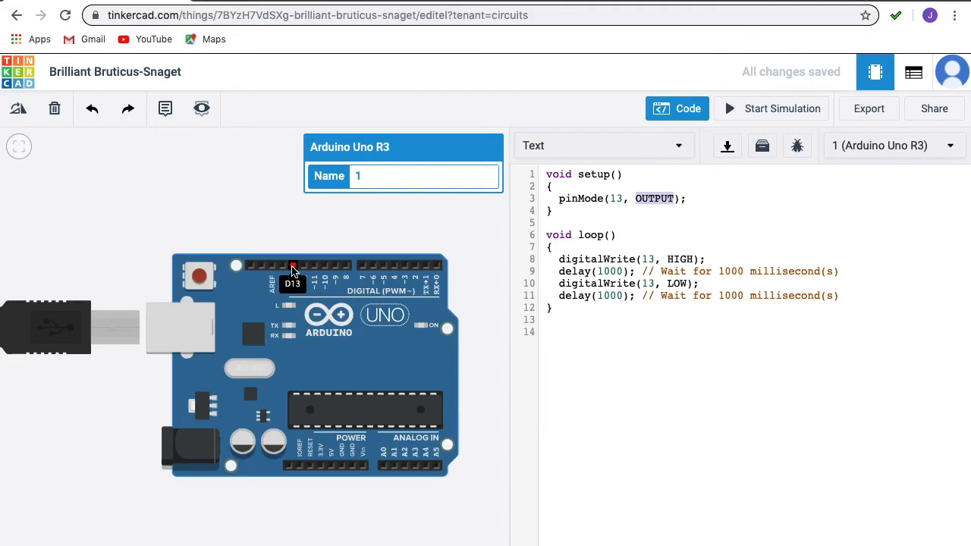
# Step: Examine the OUTPUT and pin 13 arguments of pinMode, locate pin D13 on the board, and review the statements in loop()
pyautogui.click(652, 198)
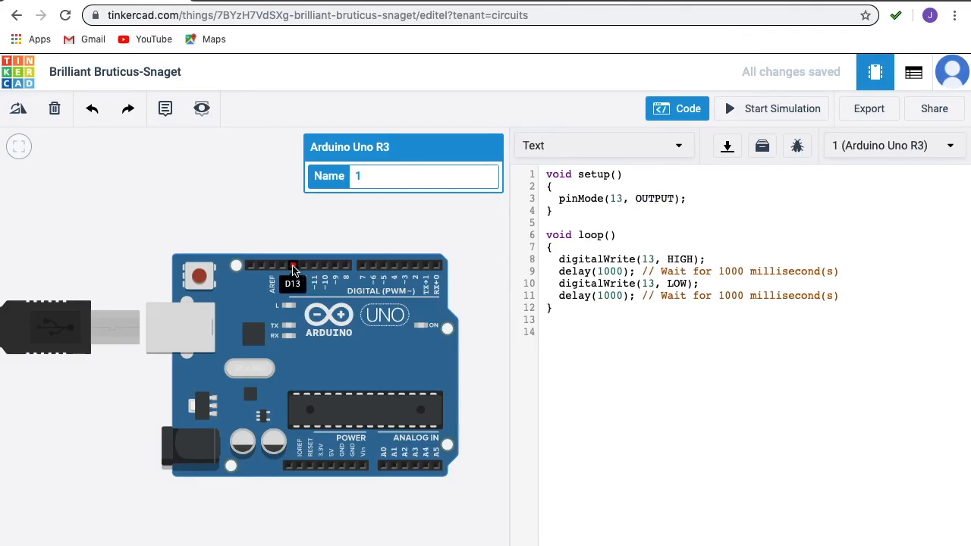
pyautogui.doubleClick(652, 198)
pyautogui.click(641, 272)
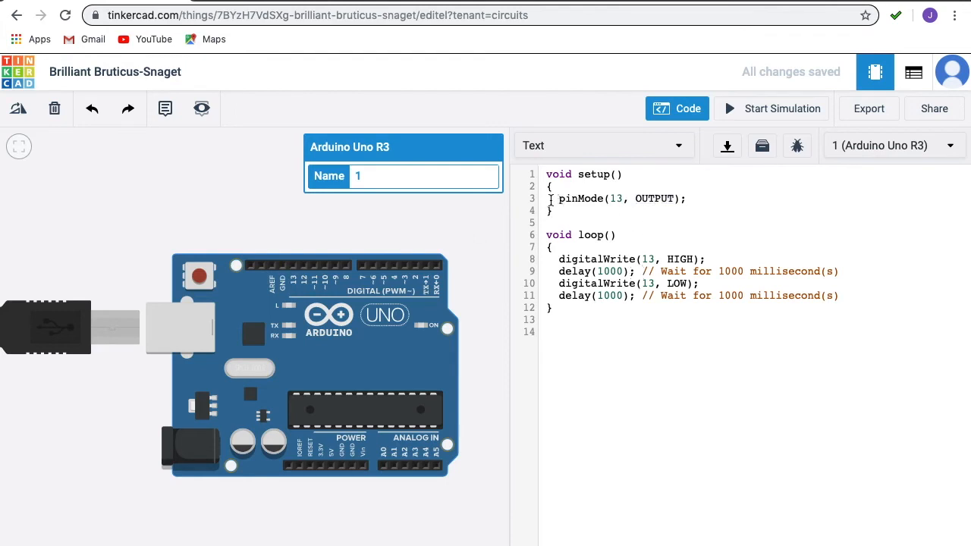
pyautogui.doubleClick(616, 198)
pyautogui.moveTo(559, 259); pyautogui.dragTo(687, 291)
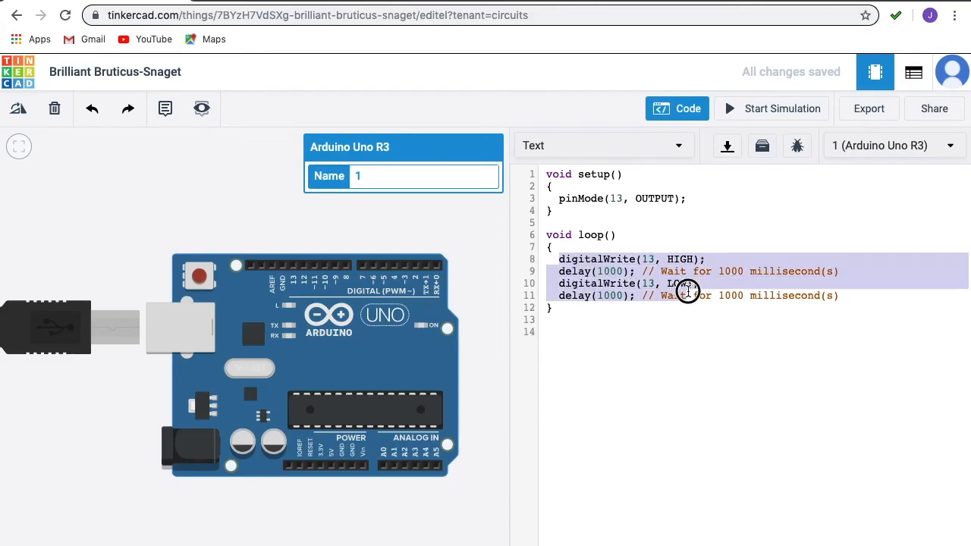
pyautogui.click(604, 306)
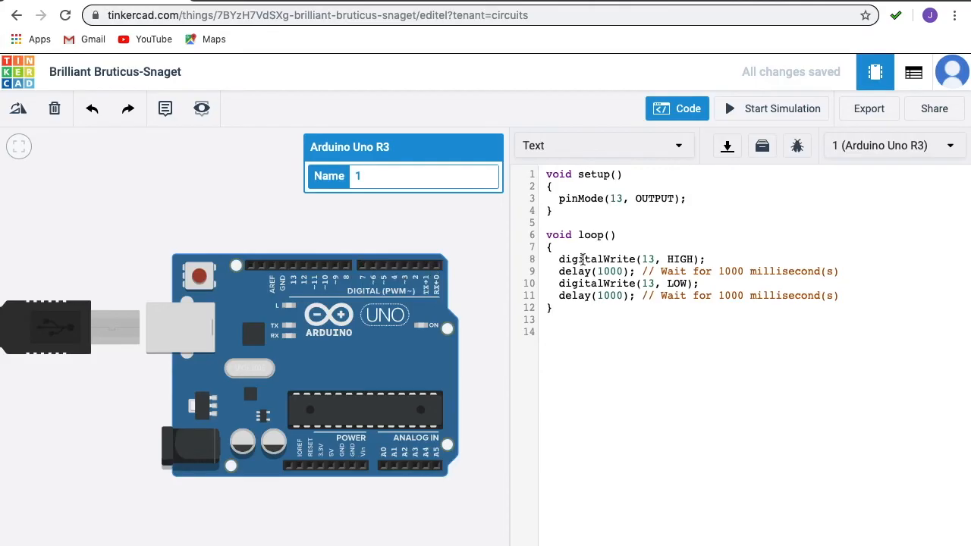
# Step: Relate the OUTPUT mode in setup() to the first digitalWrite call and its pin argument in loop()
pyautogui.doubleClick(658, 198)
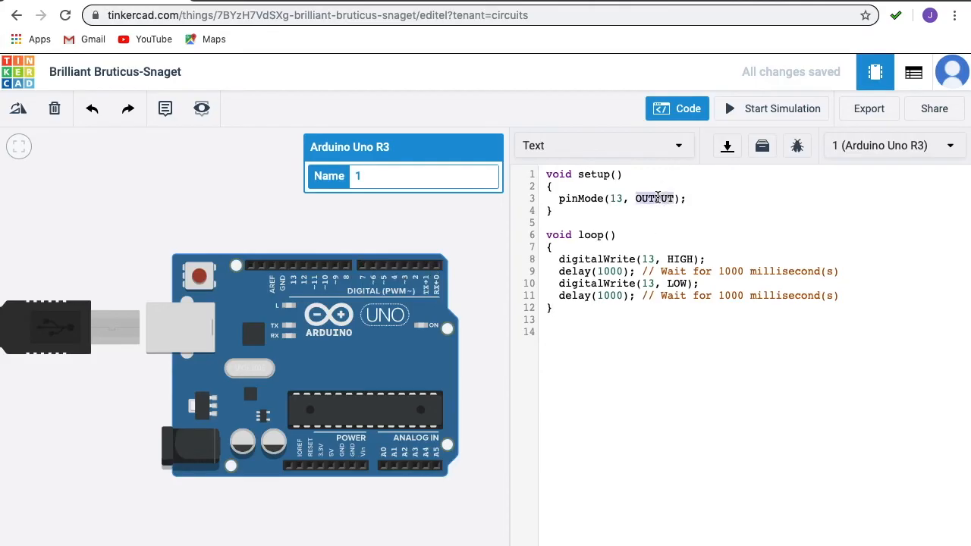
pyautogui.click(584, 259)
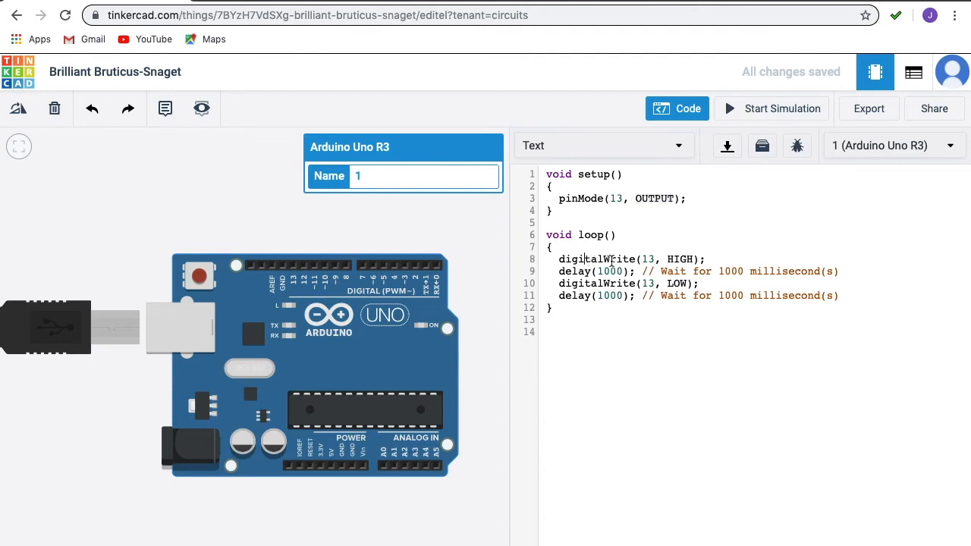
pyautogui.doubleClick(611, 258)
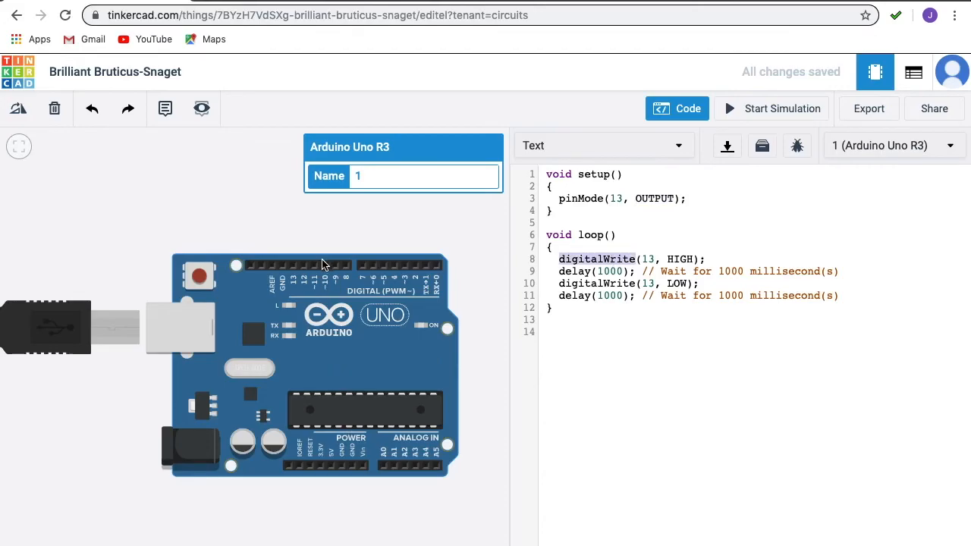
pyautogui.doubleClick(649, 258)
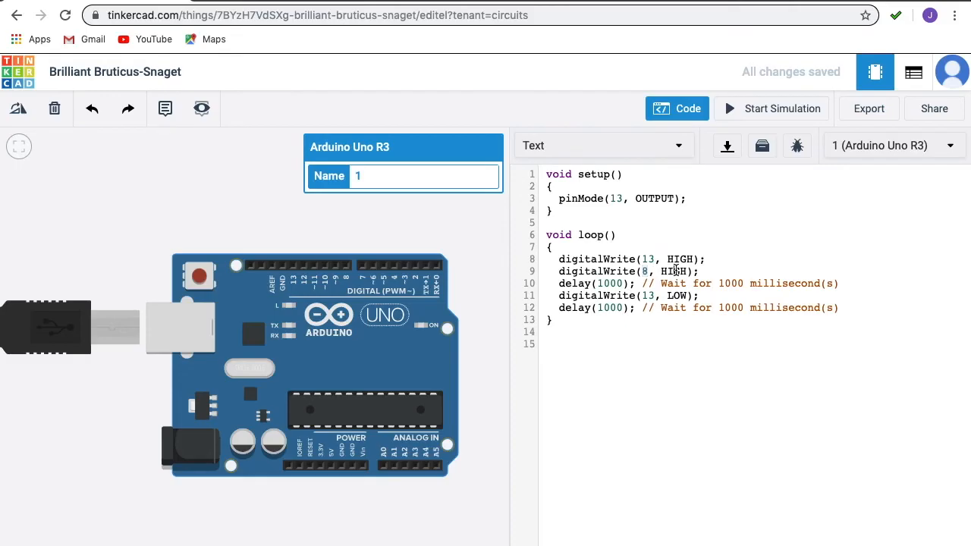
# Step: Delete the extra digitalWrite(8, HIGH); line and its empty line from loop()
pyautogui.moveTo(698, 271); pyautogui.dragTo(562, 269)
pyautogui.press('BackSpace')
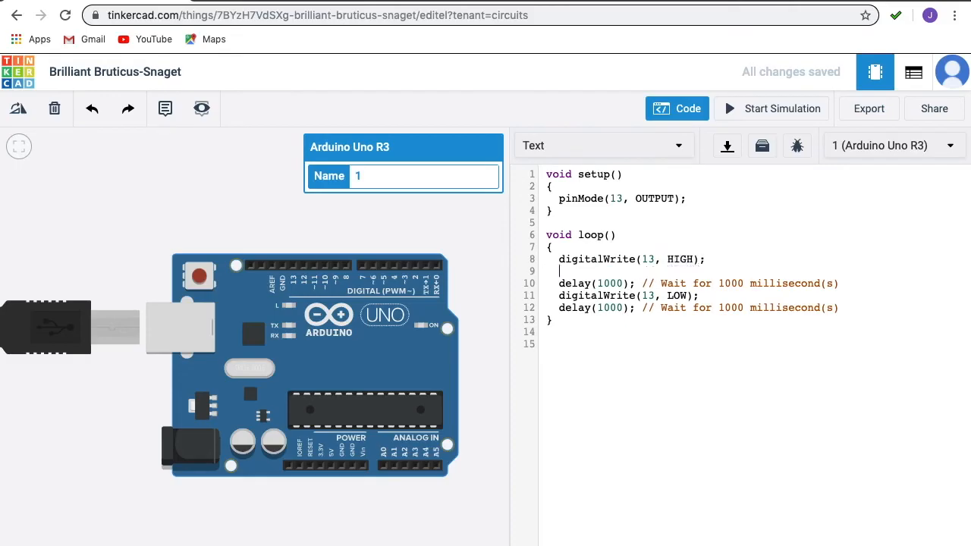
pyautogui.press('BackSpace')
pyautogui.press('BackSpace')
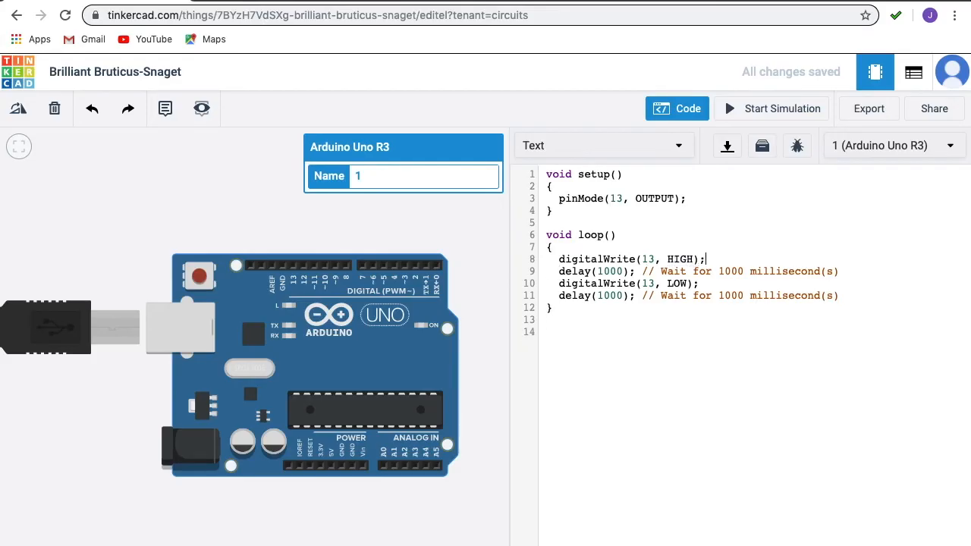
# Step: Compare the HIGH and LOW arguments of the two digitalWrite calls and re-examine the first call's pin argument
pyautogui.doubleClick(680, 258)
pyautogui.doubleClick(680, 283)
pyautogui.click(584, 258)
pyautogui.tripleClick(649, 258)
pyautogui.click(650, 259)
pyautogui.doubleClick(682, 259)
# Step: Examine the first delay(1000) line and its millisecond argument
pyautogui.doubleClick(603, 271)
pyautogui.click(571, 271)
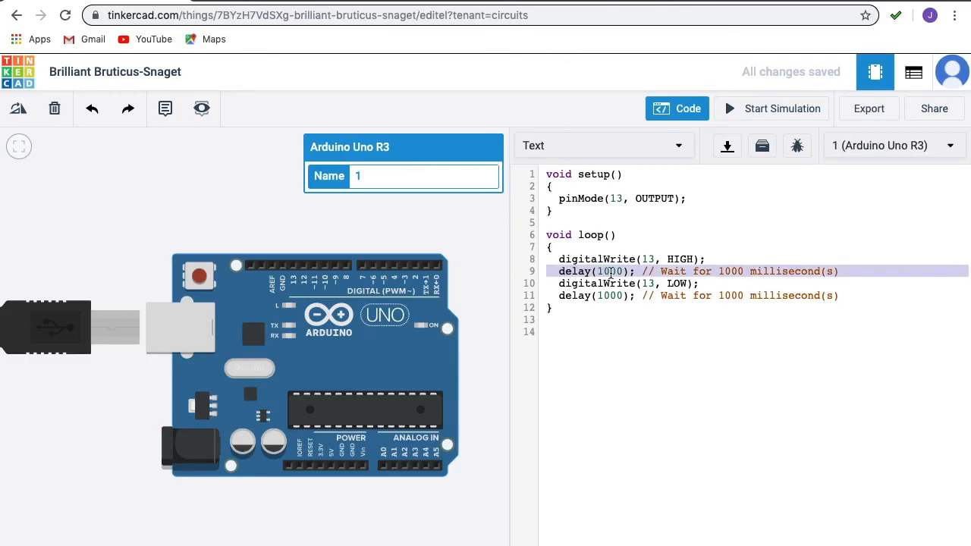
pyautogui.doubleClick(611, 272)
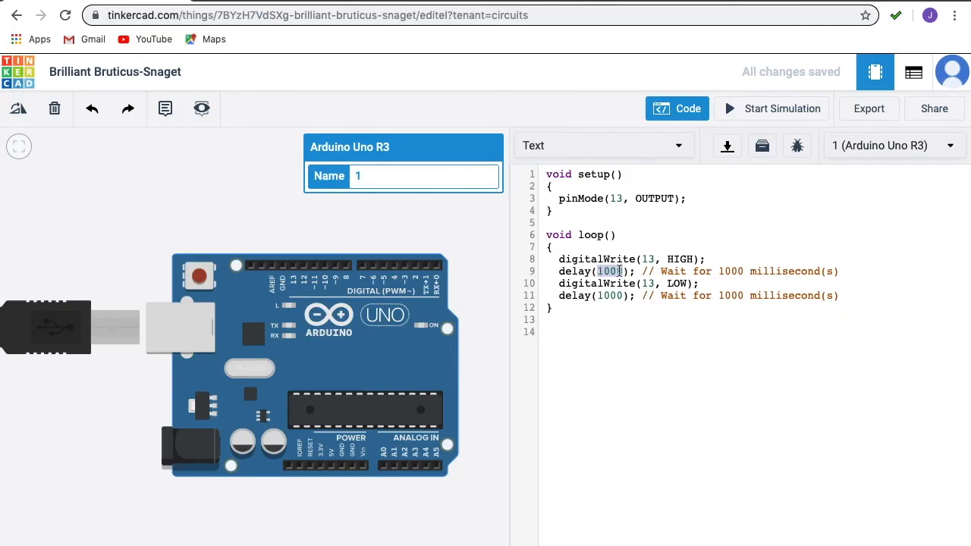
# Step: Examine the second digitalWrite call with its pin and LOW arguments, and the delay line below it
pyautogui.doubleClick(596, 284)
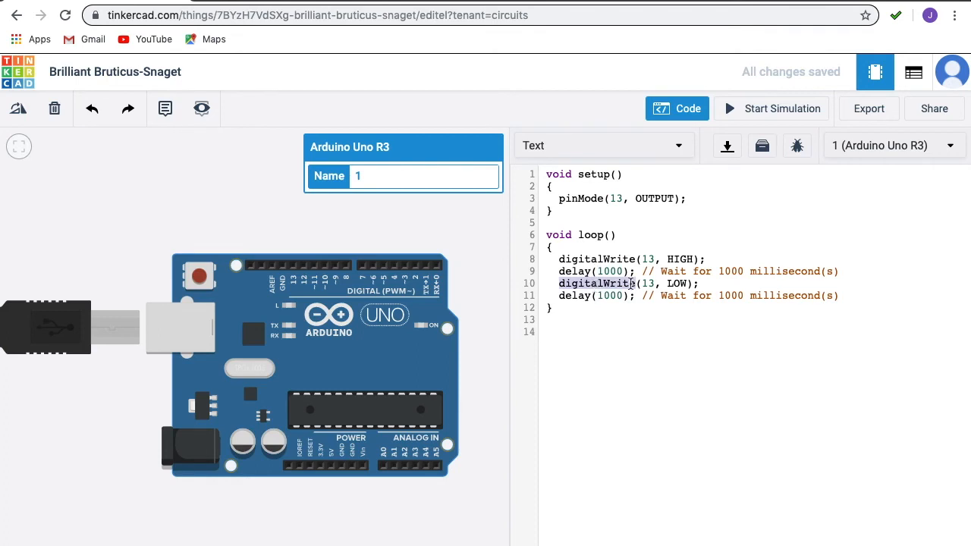
pyautogui.click(559, 283)
pyautogui.moveTo(560, 282); pyautogui.dragTo(636, 284)
pyautogui.click(649, 283)
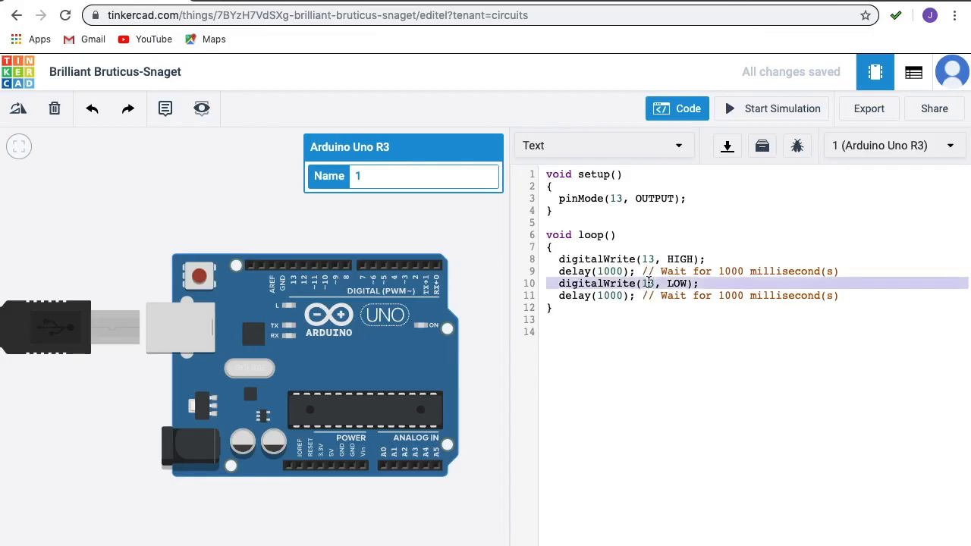
pyautogui.doubleClick(677, 283)
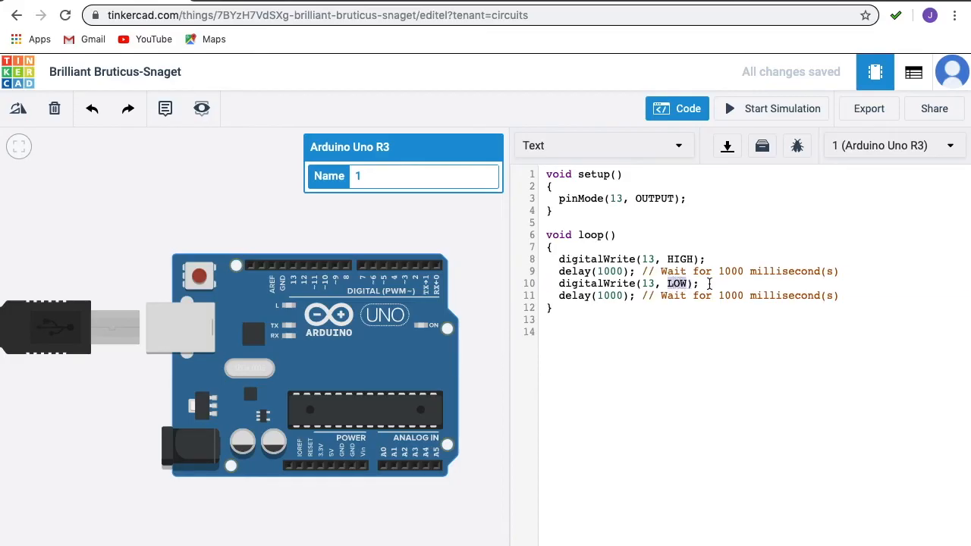
pyautogui.click(709, 283)
pyautogui.press('Down')
# Step: Hide the code editor, simulate the circuit to observe the Arduino's built-in LED, and stop the simulation
pyautogui.click(698, 114)
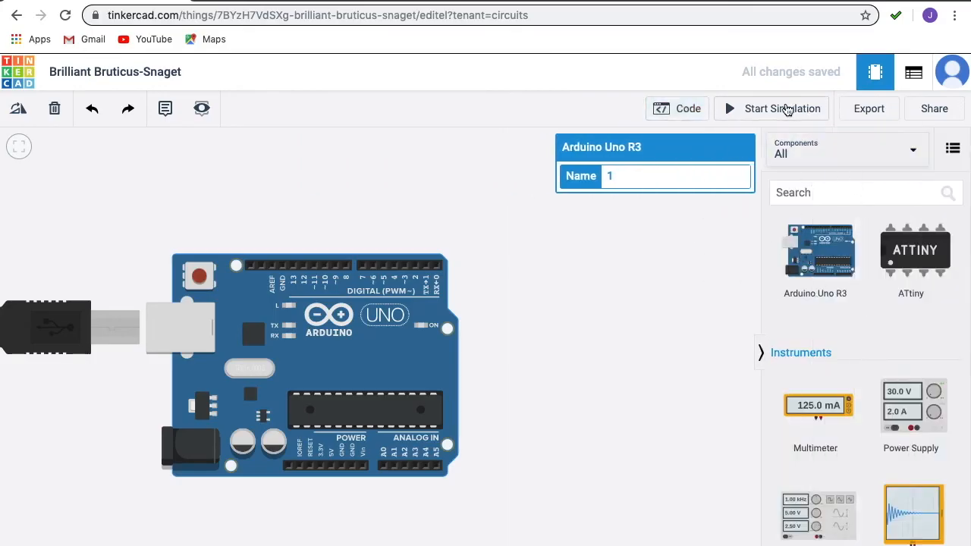
pyautogui.click(786, 110)
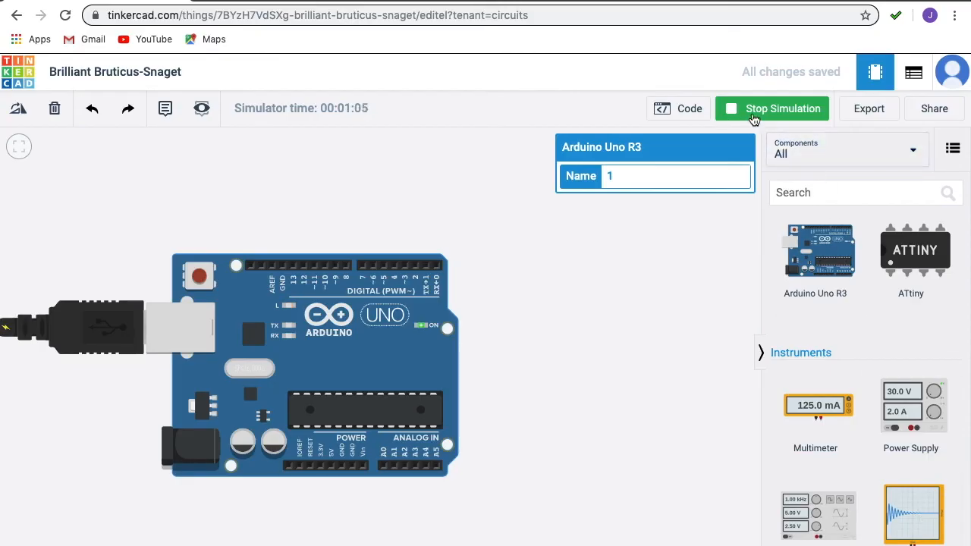
pyautogui.click(754, 119)
# Step: Reopen the code editor and check the values of both delay calls in loop()
pyautogui.click(696, 112)
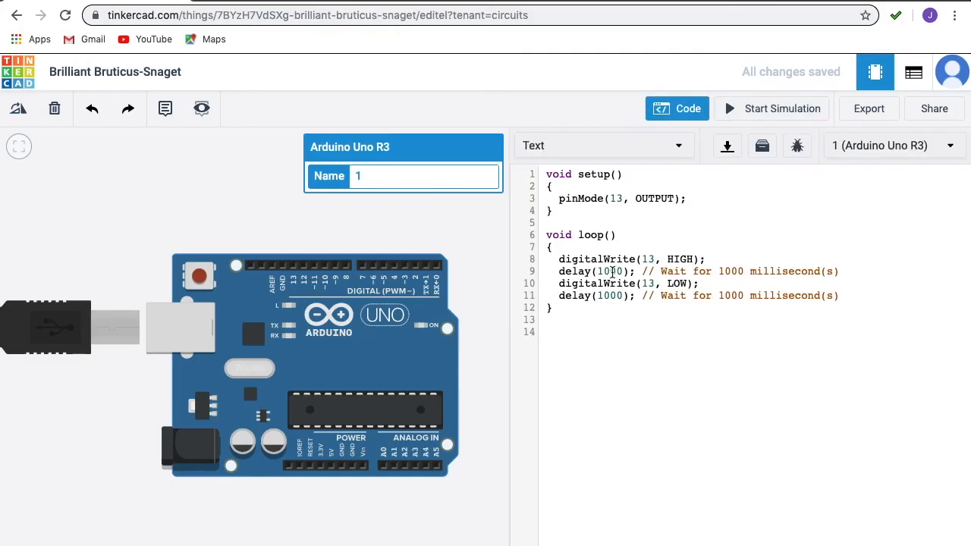
pyautogui.doubleClick(612, 271)
pyautogui.doubleClick(608, 295)
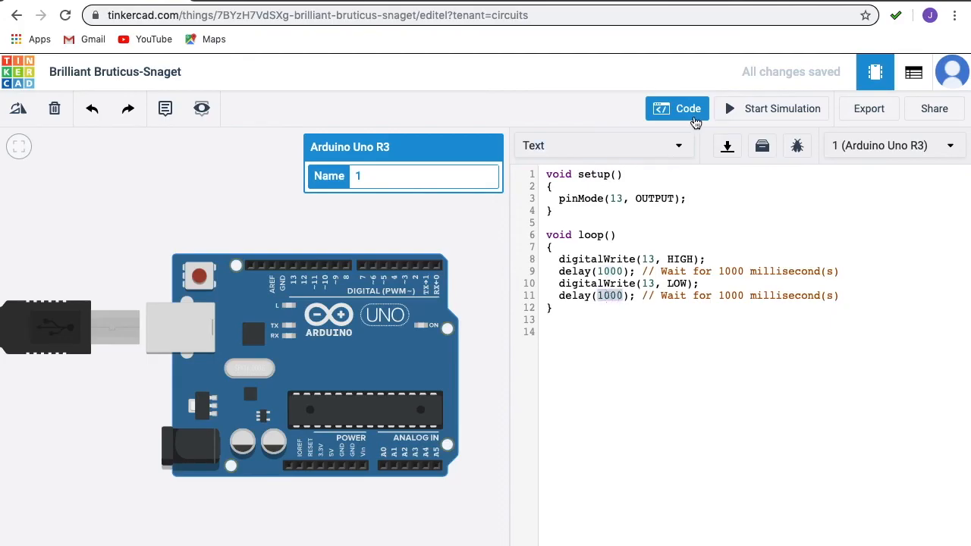
# Step: Hide the code editor and add an oscilloscope just above the Arduino's digital pins
pyautogui.click(685, 110)
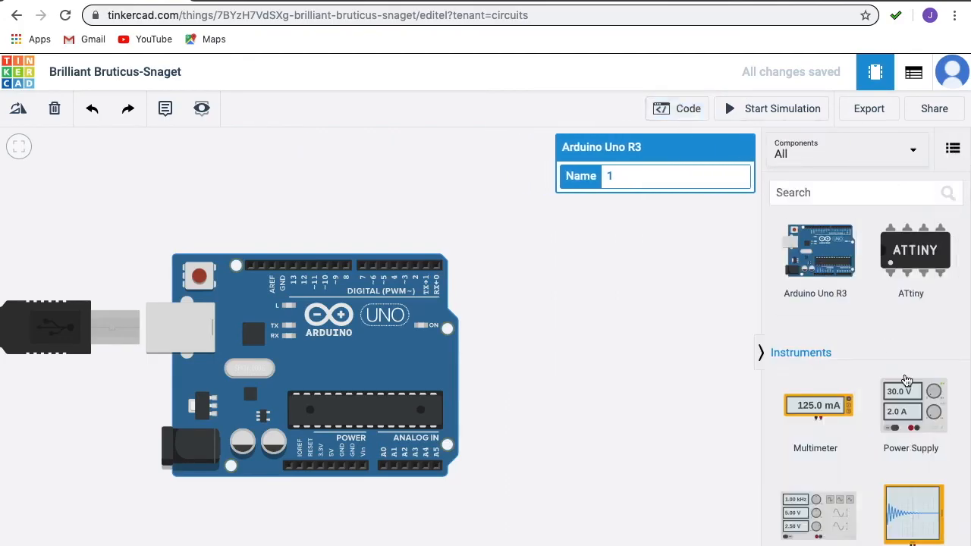
pyautogui.moveTo(904, 506); pyautogui.dragTo(299, 240)
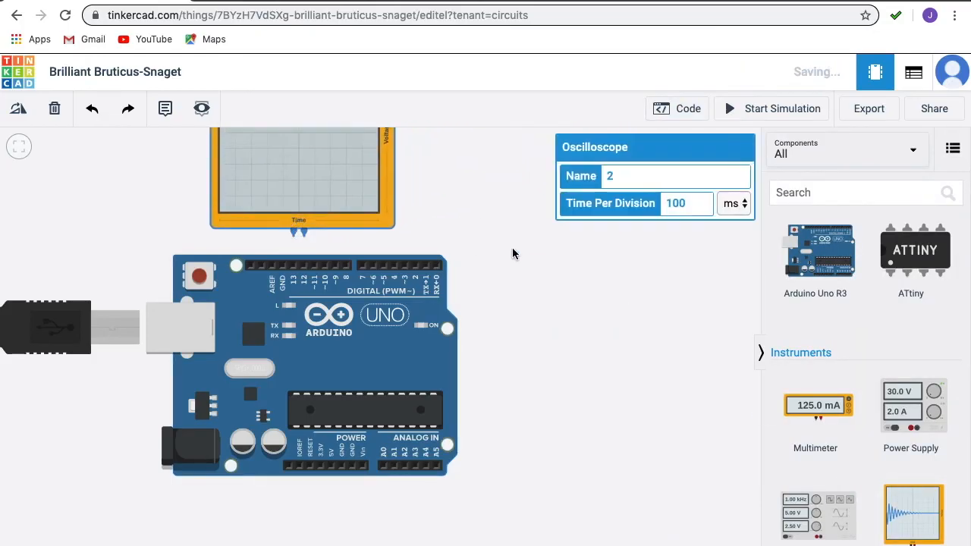
pyautogui.scroll(3, 511, 253)
pyautogui.scroll(-6, 513, 254)
pyautogui.scroll(3, 512, 249)
pyautogui.moveTo(480, 204); pyautogui.dragTo(539, 309)
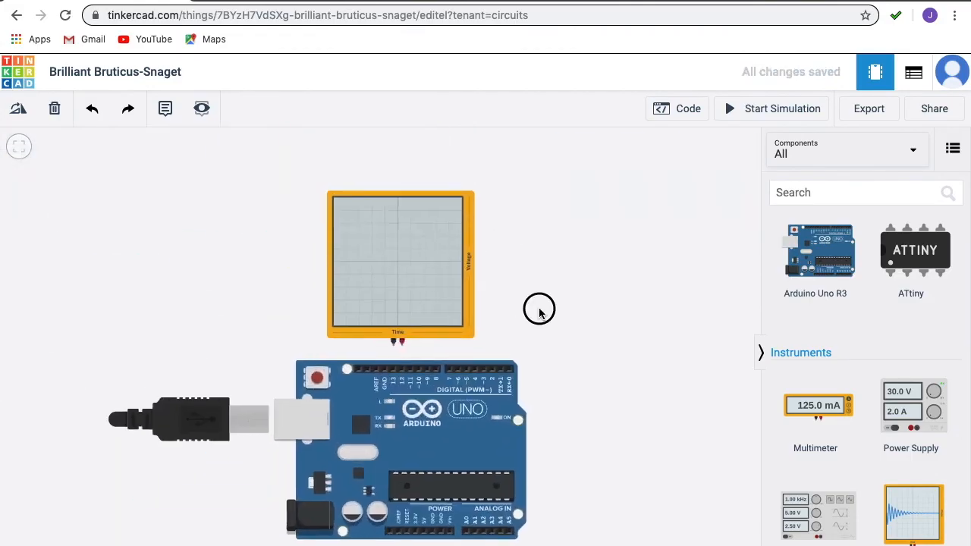
# Step: Wire the oscilloscope's negative lead to GND and positive lead to pin D13, and align it so the wires run straight
pyautogui.click(393, 341)
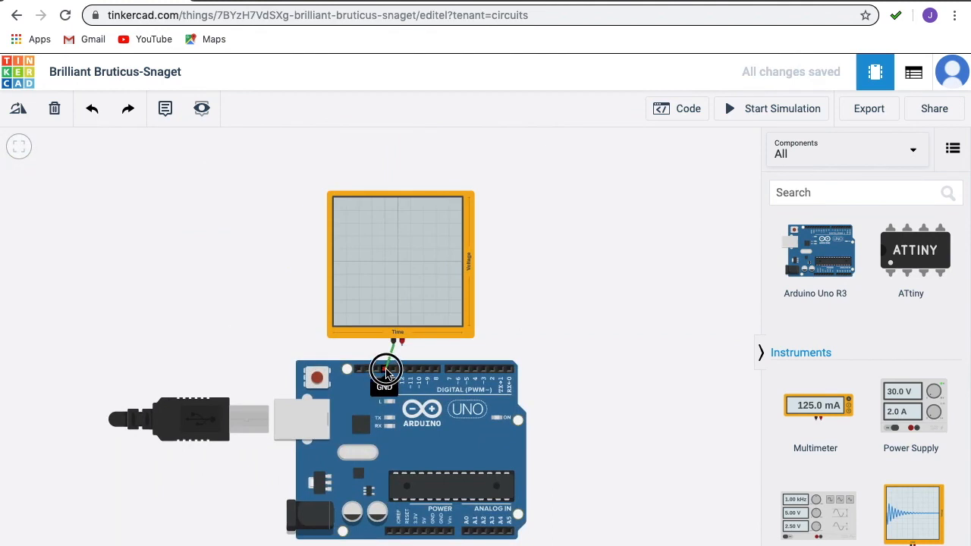
pyautogui.click(385, 371)
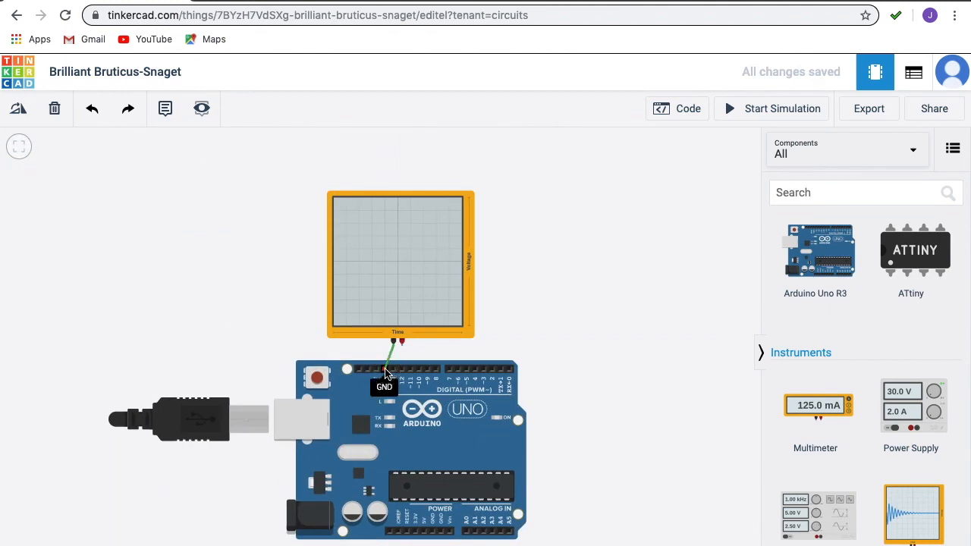
pyautogui.click(402, 341)
pyautogui.click(395, 370)
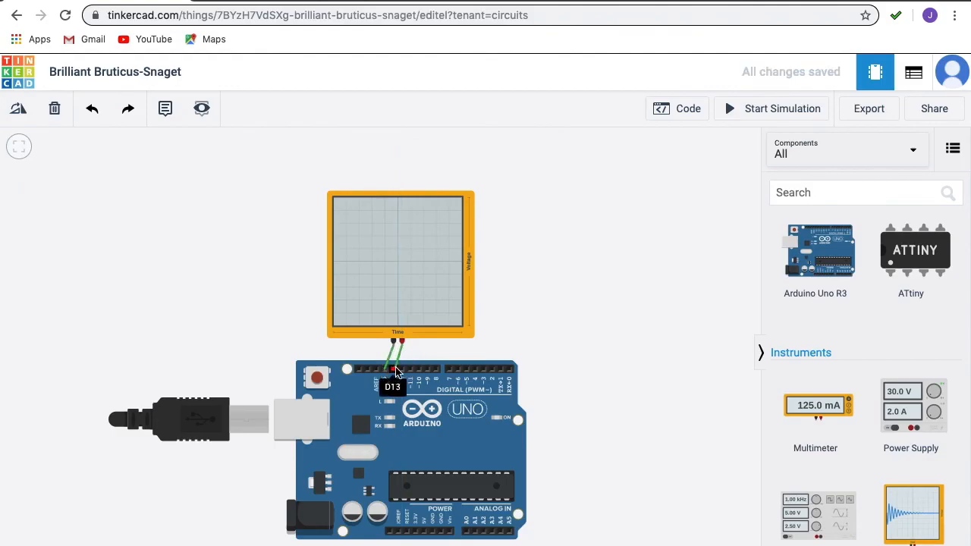
pyautogui.moveTo(425, 244)
pyautogui.mouseDown()
pyautogui.moveTo(404, 244)
pyautogui.moveTo(416, 246)
pyautogui.mouseUp()
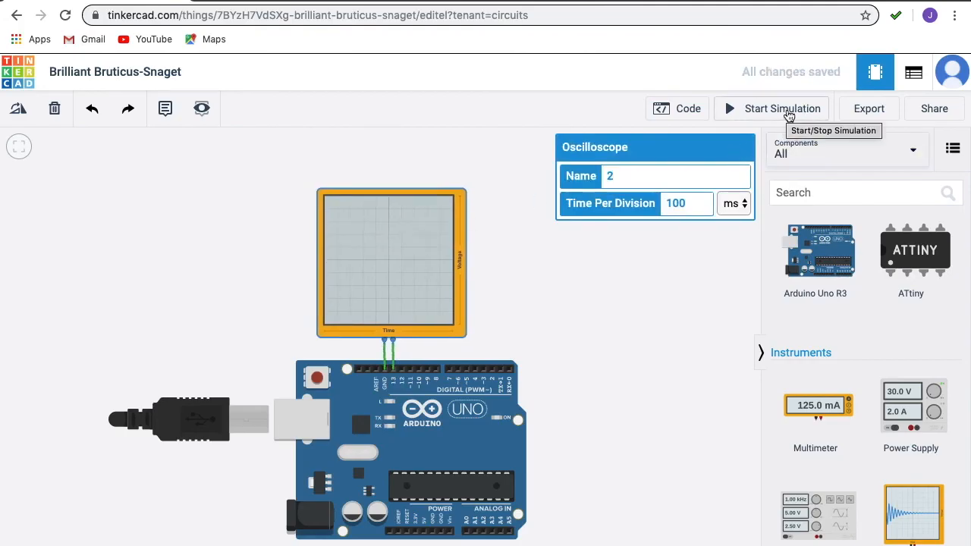
# Step: Set the oscilloscope's time per division to 1000 ms, simulate the circuit to observe the pin 13 waveform, and stop the simulation
pyautogui.click(787, 113)
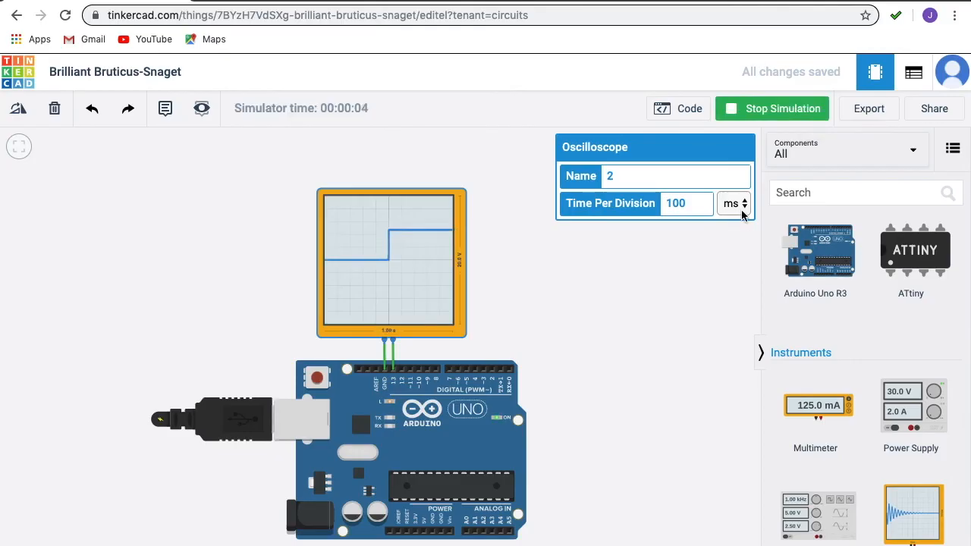
pyautogui.write('0')
pyautogui.click(759, 112)
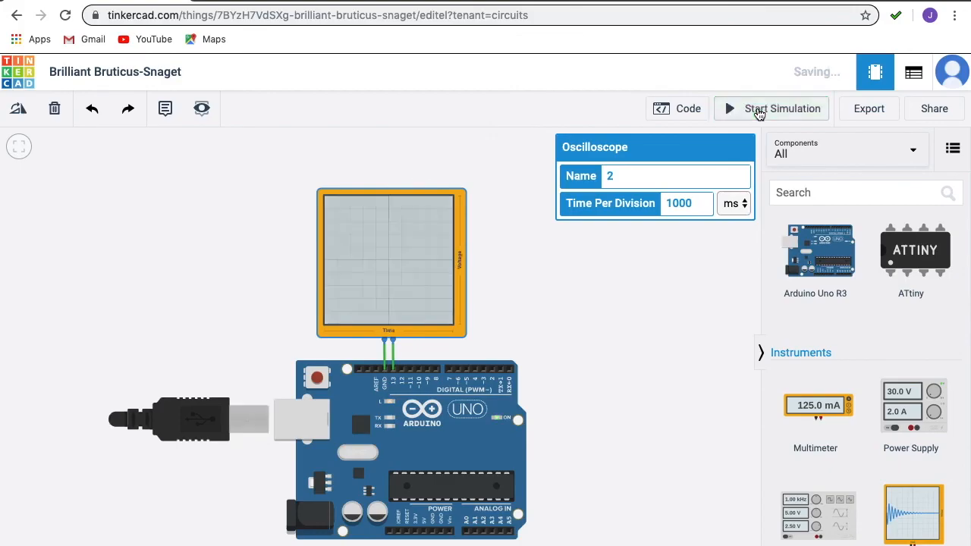
pyautogui.click(758, 112)
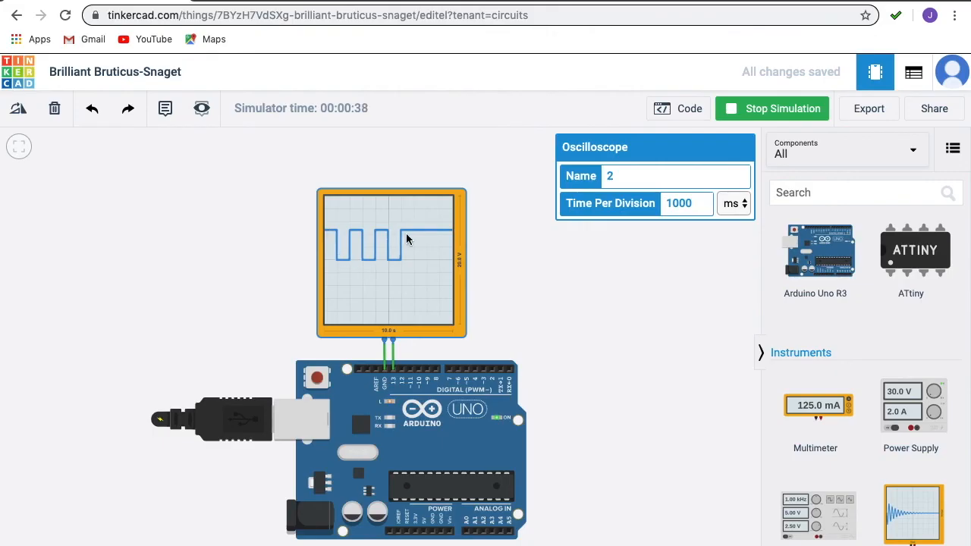
pyautogui.click(782, 111)
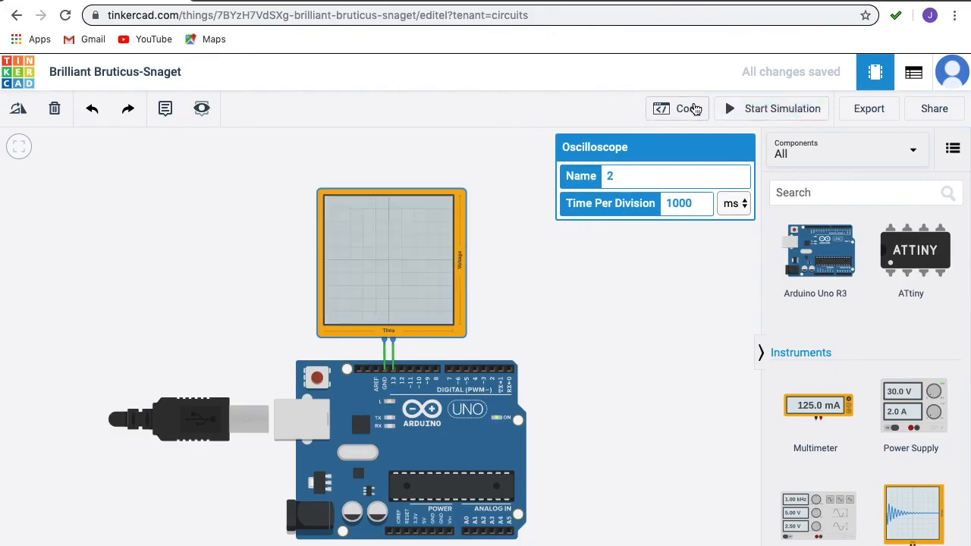
# Step: Open the code editor and set the delay after digitalWrite(13, HIGH) to 2000
pyautogui.click(694, 109)
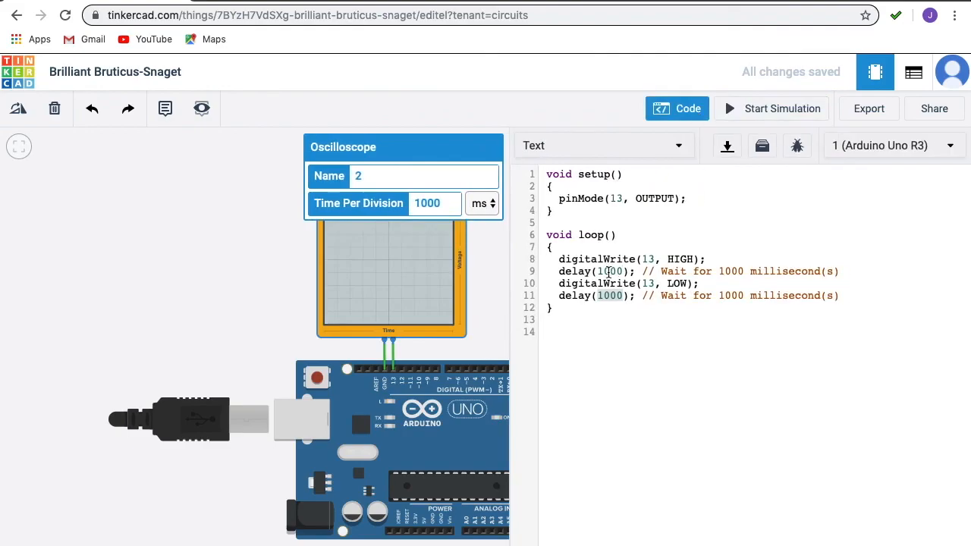
pyautogui.click(610, 271)
pyautogui.press('BackSpace')
pyautogui.press('BackSpace')
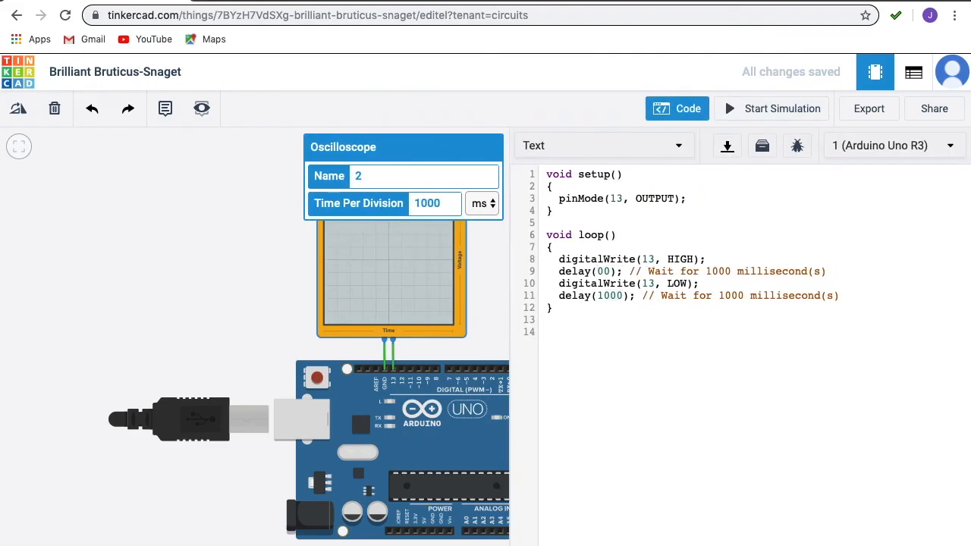
pyautogui.write('20')
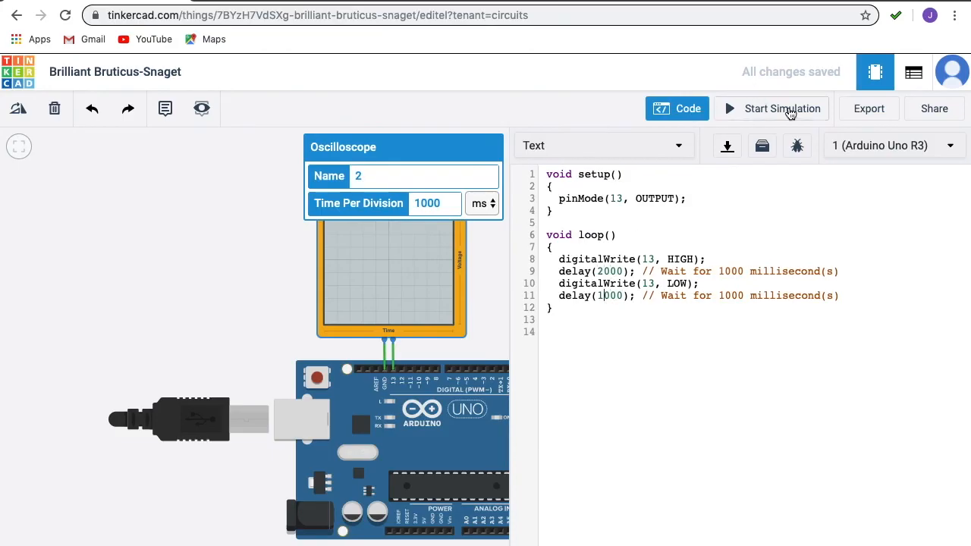
# Step: Simulate the edited code with the code editor hidden, observe the oscilloscope waveform, stop the simulation, and check the save status
pyautogui.click(789, 110)
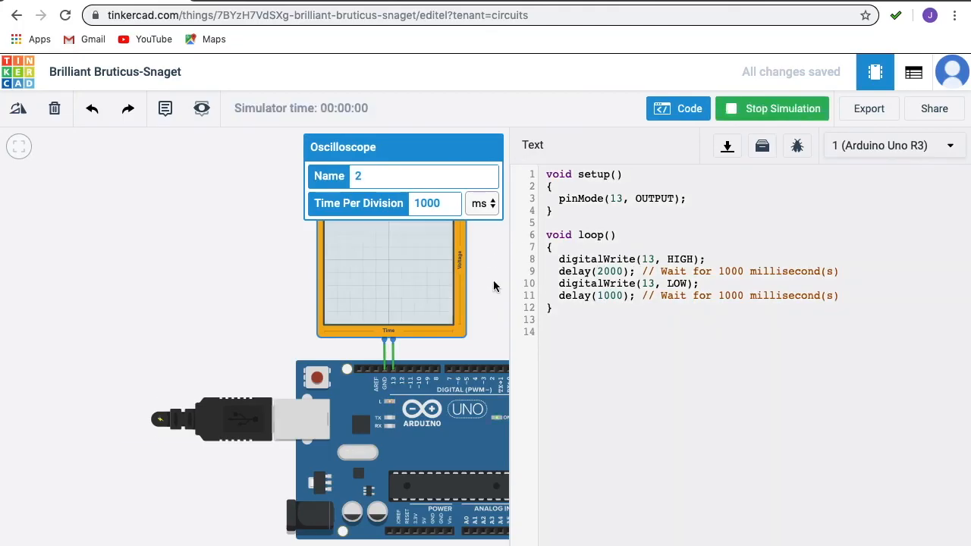
pyautogui.click(666, 111)
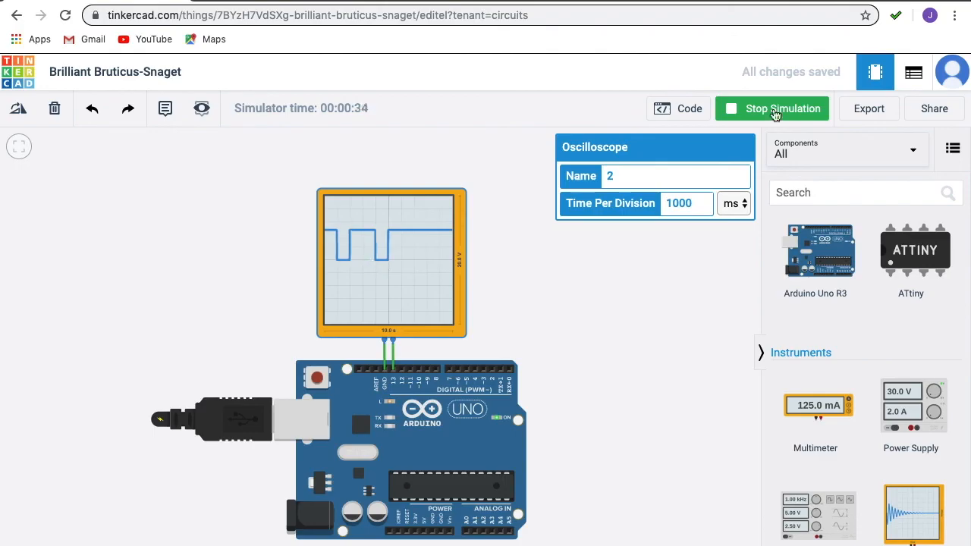
pyautogui.click(775, 114)
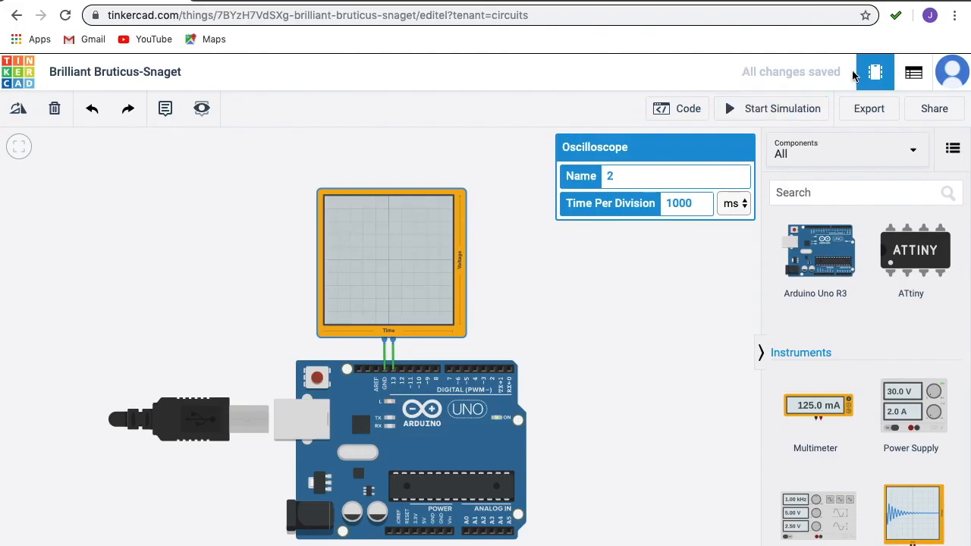
pyautogui.moveTo(744, 72); pyautogui.dragTo(844, 78)
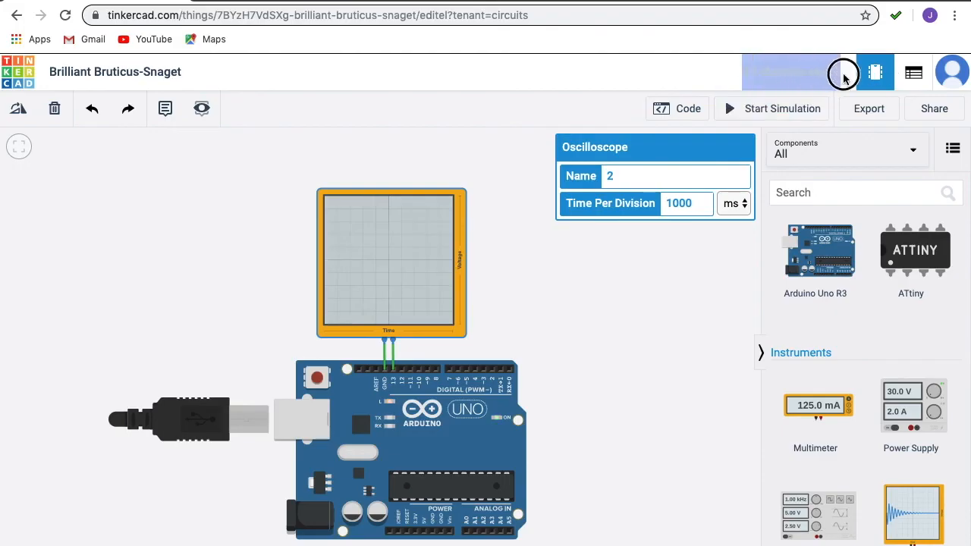
# Step: Return to the circuits dashboard and reopen the Brilliant Bruticus-Snaget design for editing
pyautogui.click(815, 70)
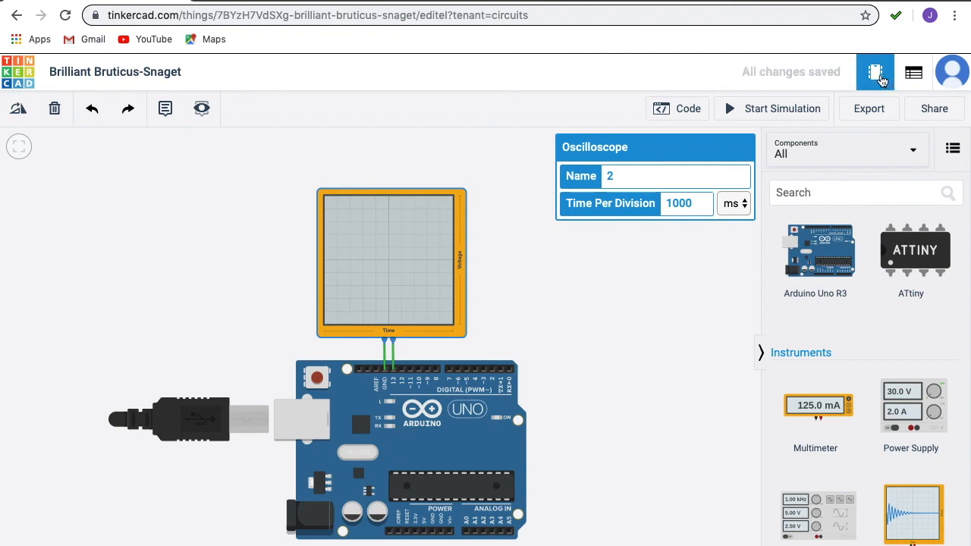
pyautogui.click(29, 76)
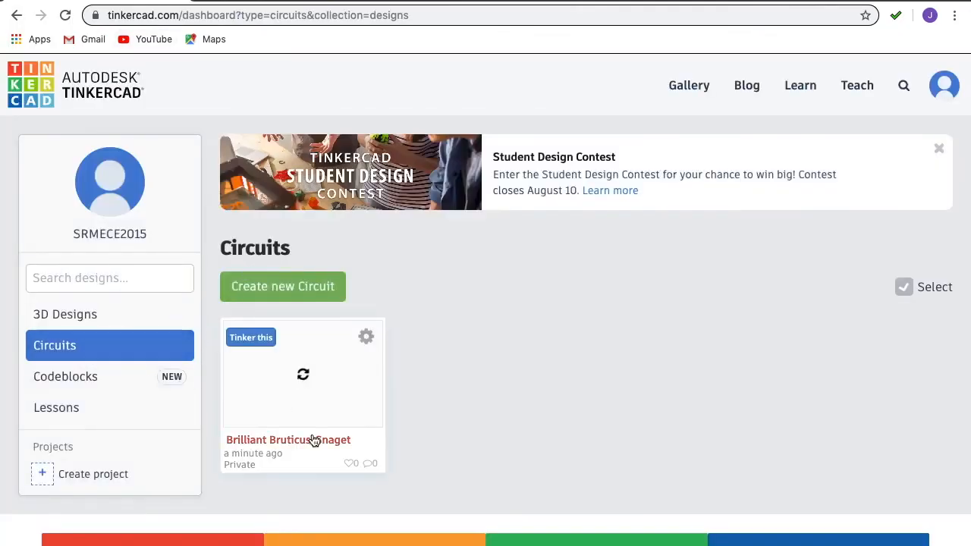
pyautogui.moveTo(278, 386)
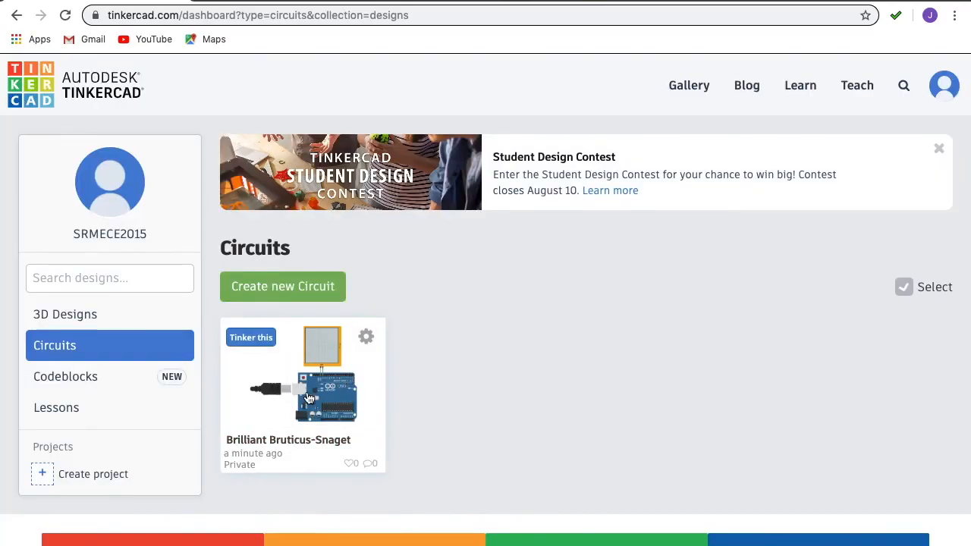
pyautogui.click(308, 399)
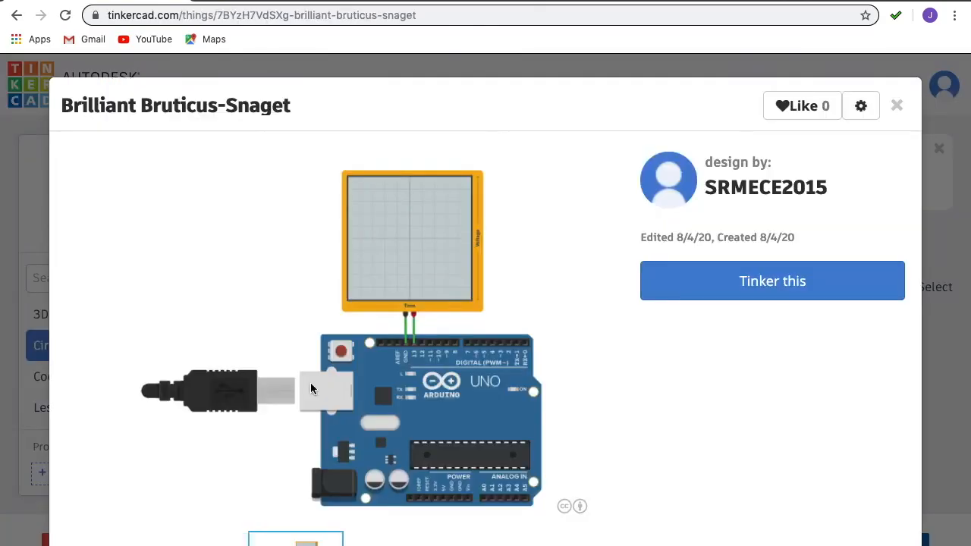
pyautogui.click(754, 279)
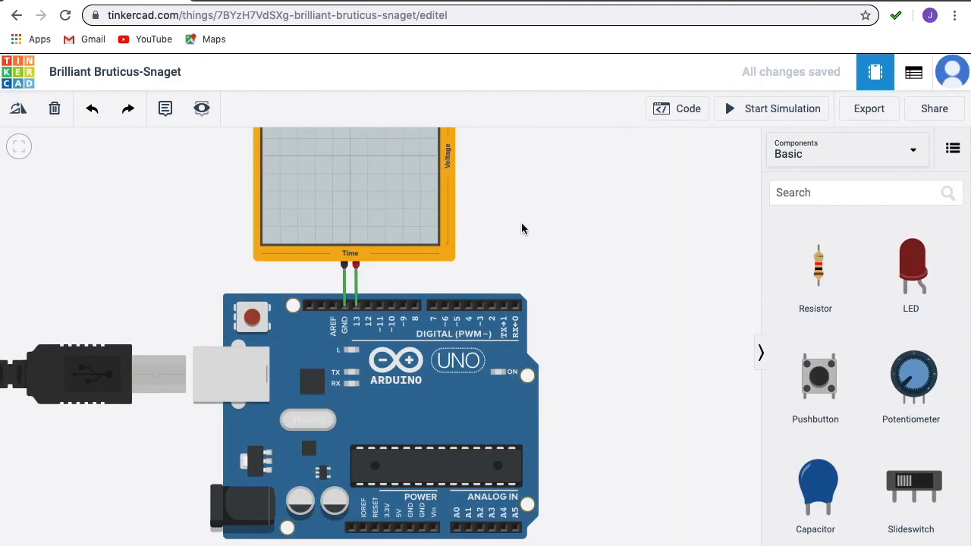
# Step: Simulate the reopened circuit, review the blink code and the oscilloscope waveform while it runs, and stop the simulation
pyautogui.scroll(-5, 522, 227)
pyautogui.scroll(8, 522, 228)
pyautogui.scroll(-5, 521, 228)
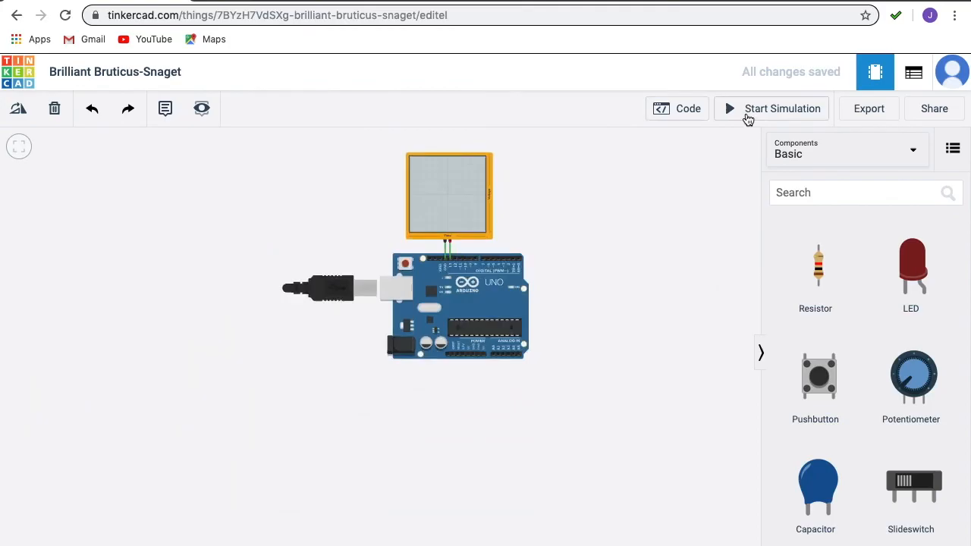
pyautogui.click(748, 117)
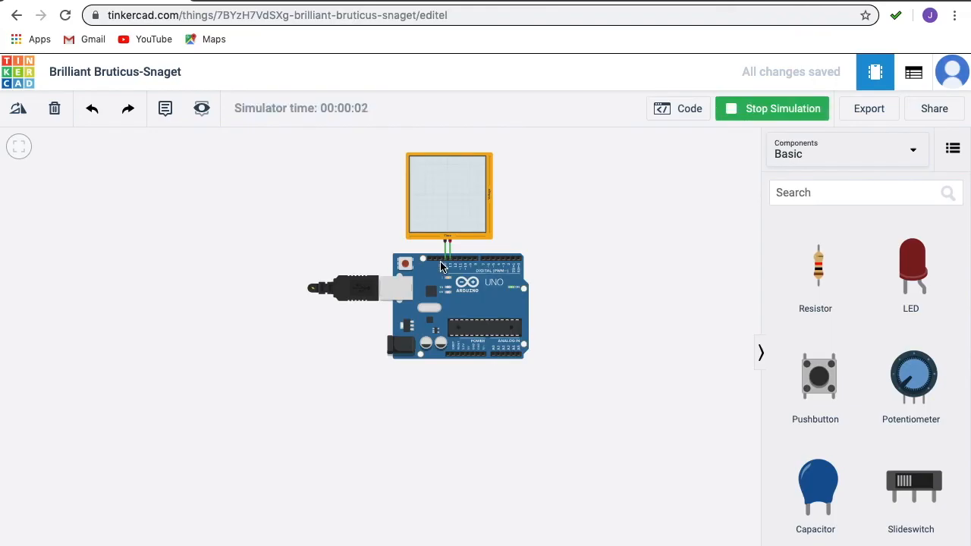
pyautogui.click(687, 114)
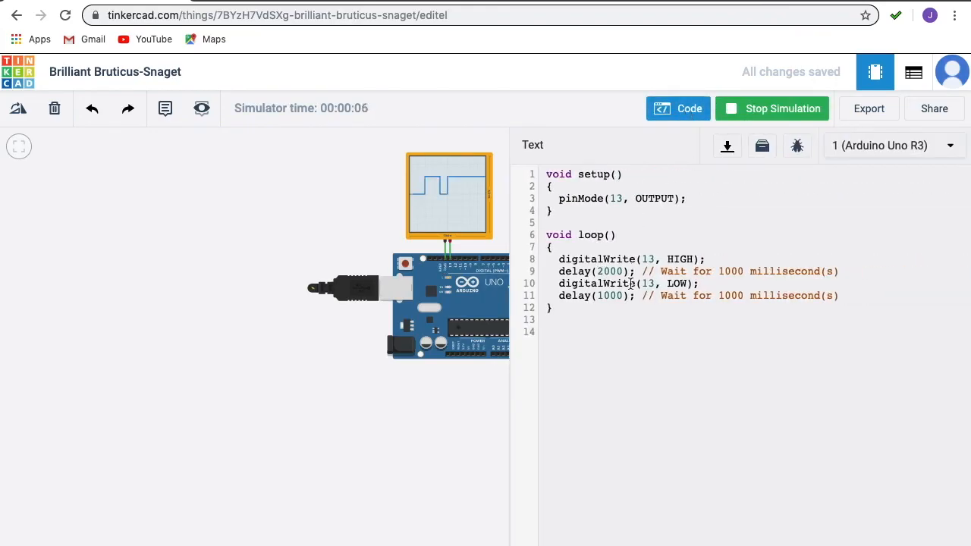
pyautogui.click(683, 112)
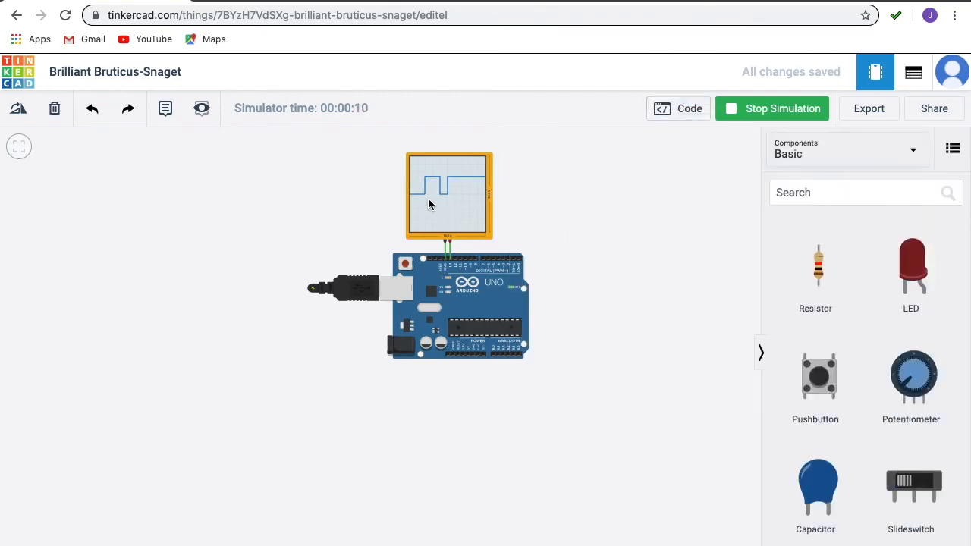
pyautogui.click(761, 113)
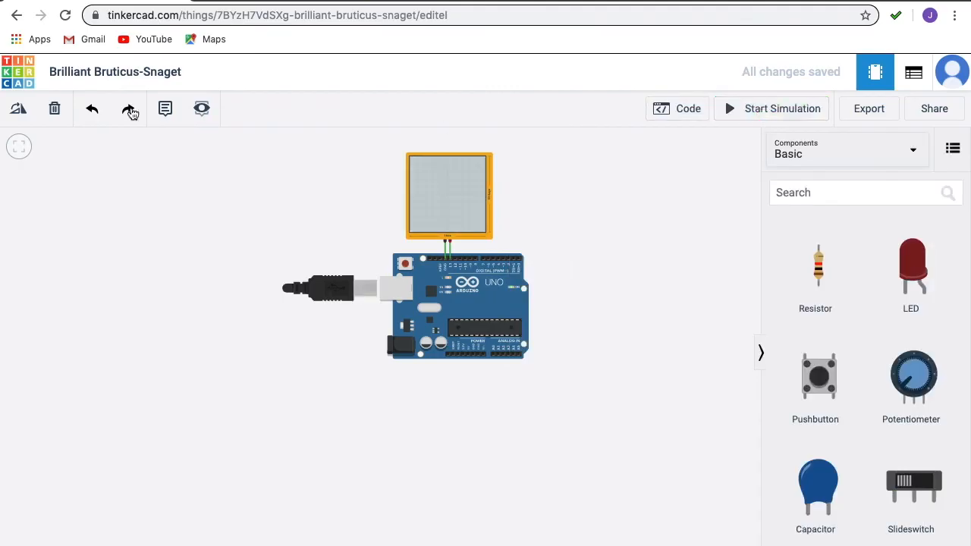
# Step: Return to the circuits dashboard and change the design name to Exp:1 in the circuit's design properties
pyautogui.click(26, 73)
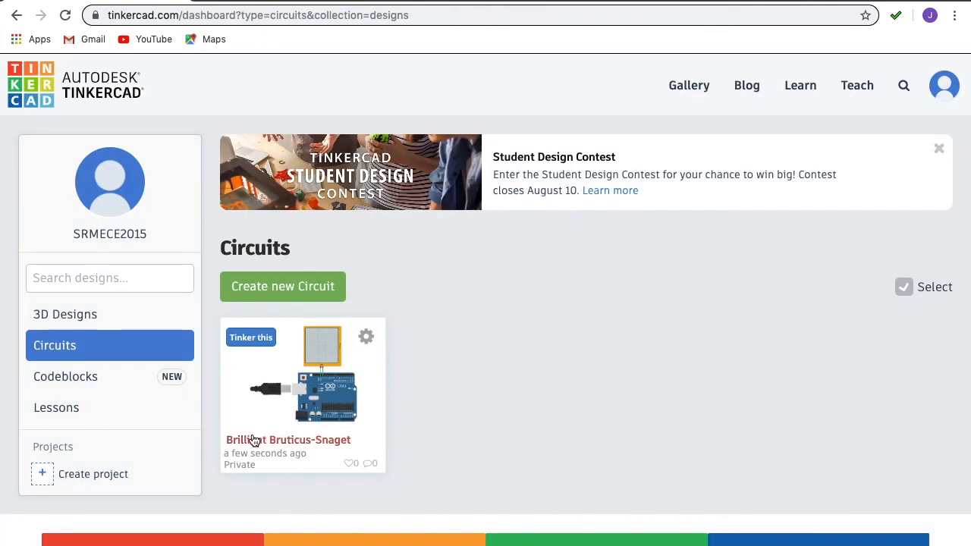
pyautogui.click(367, 336)
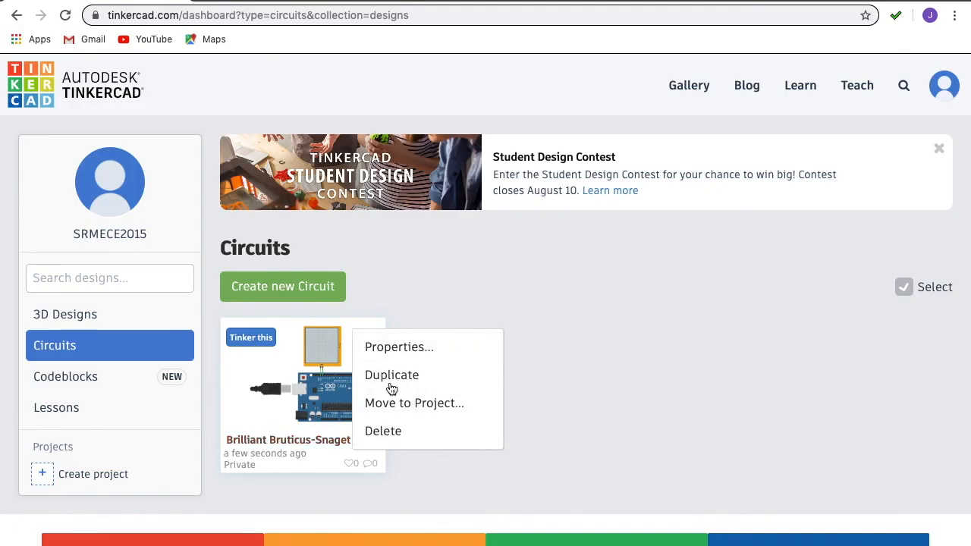
pyautogui.click(421, 345)
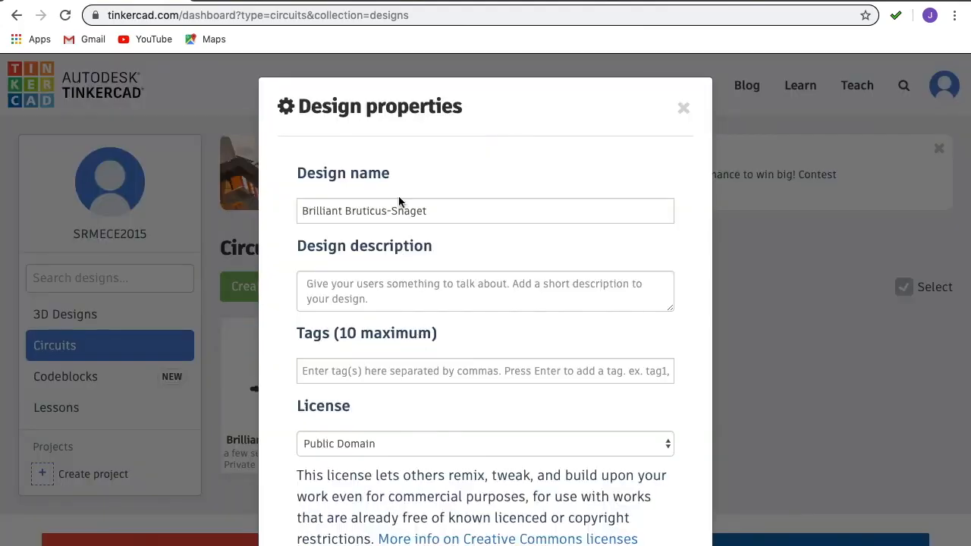
pyautogui.moveTo(445, 215); pyautogui.dragTo(287, 215)
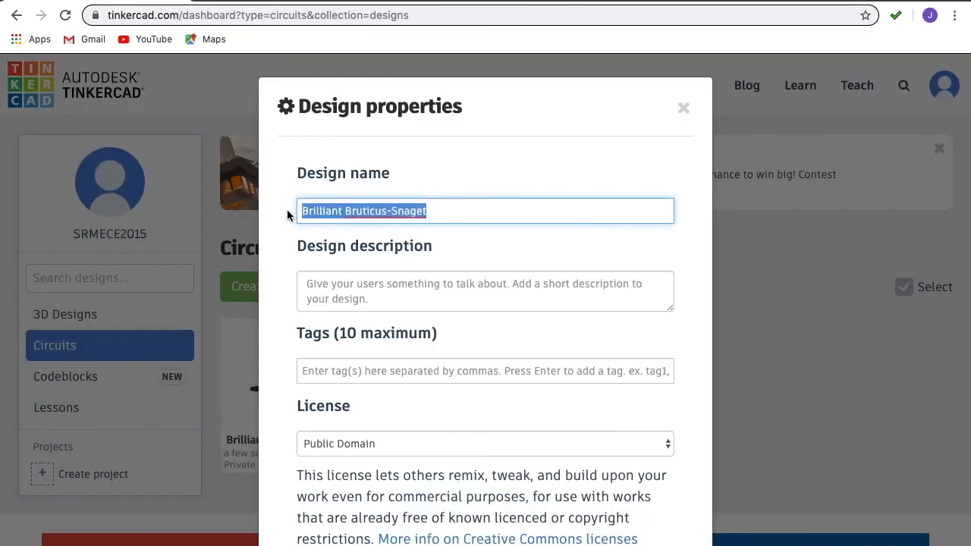
pyautogui.write('E')
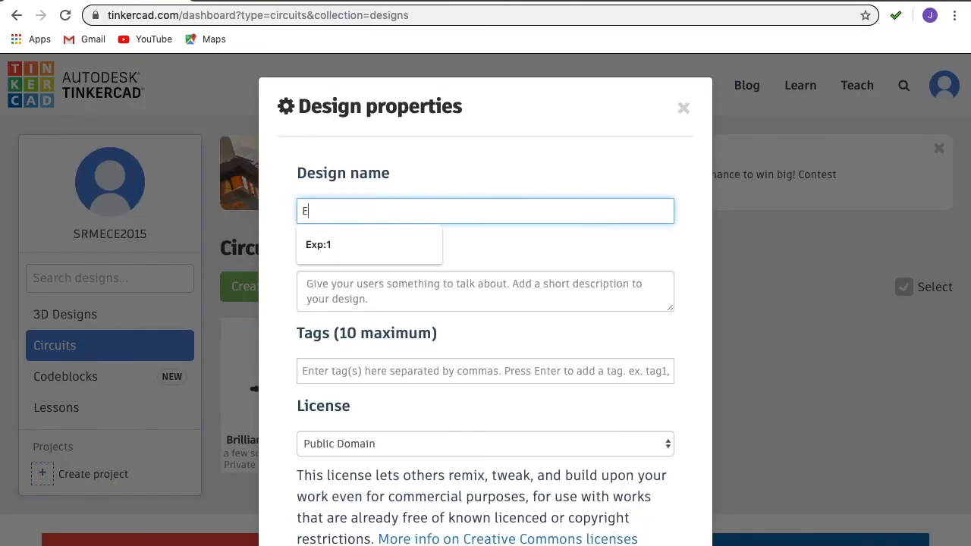
pyautogui.write('xp:1')
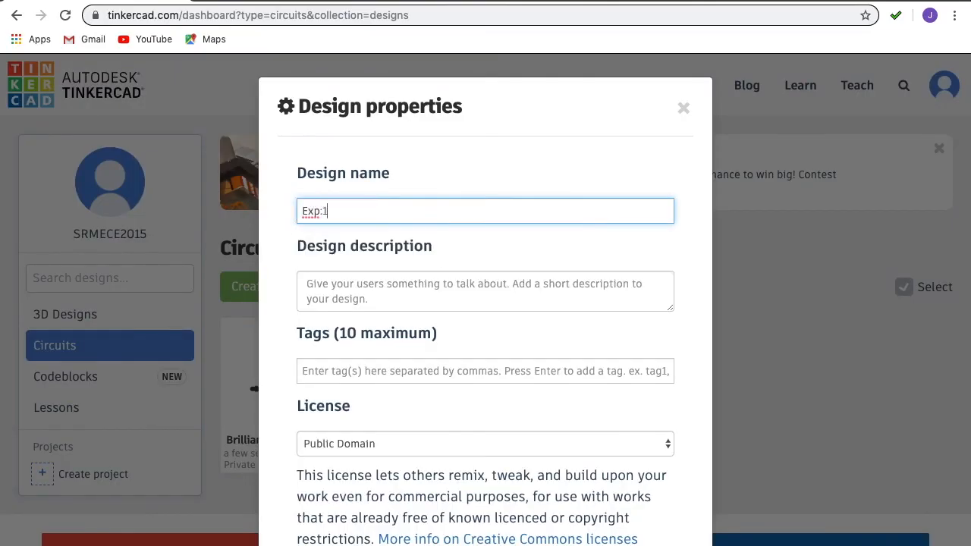
# Step: Enter Blink as the design description and save the design properties
pyautogui.click(352, 288)
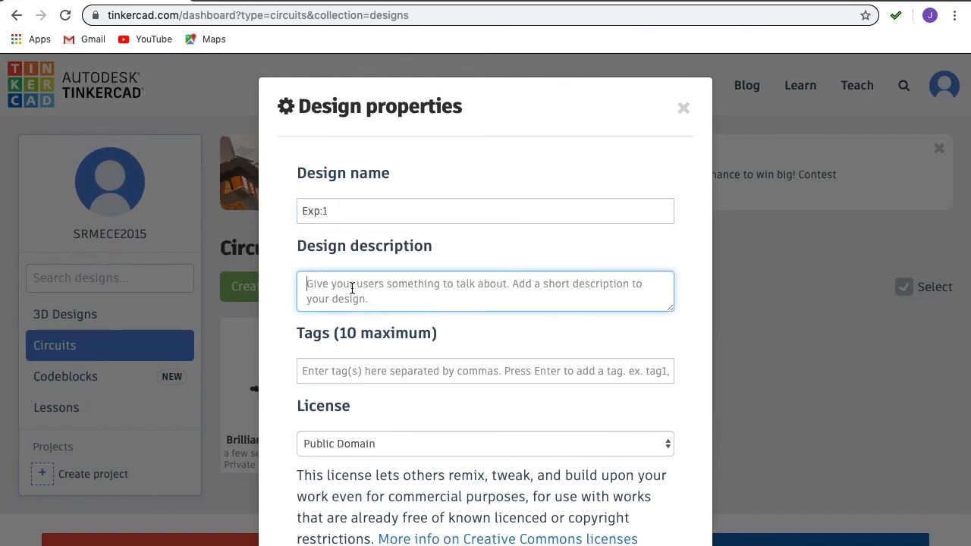
pyautogui.write('Blink')
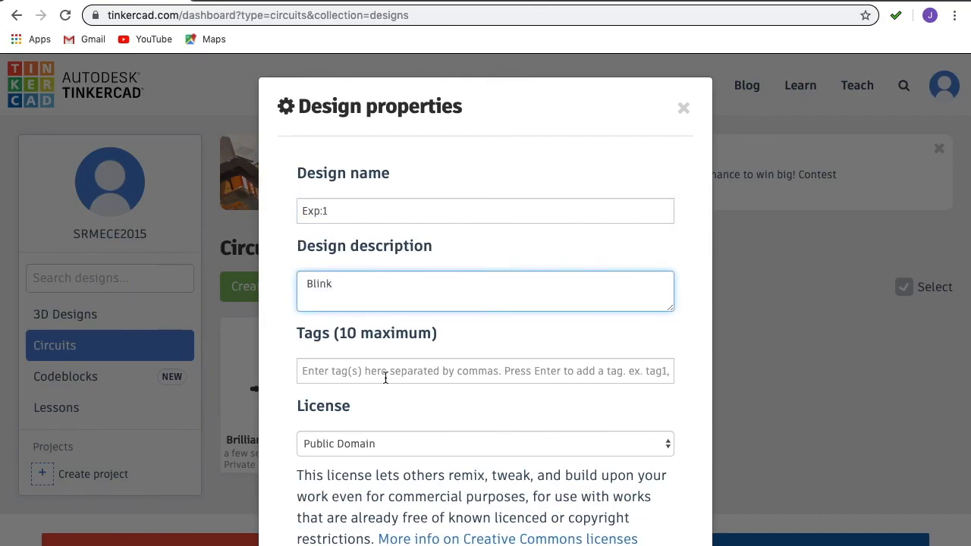
pyautogui.press('Tab')
pyautogui.press('Tab')
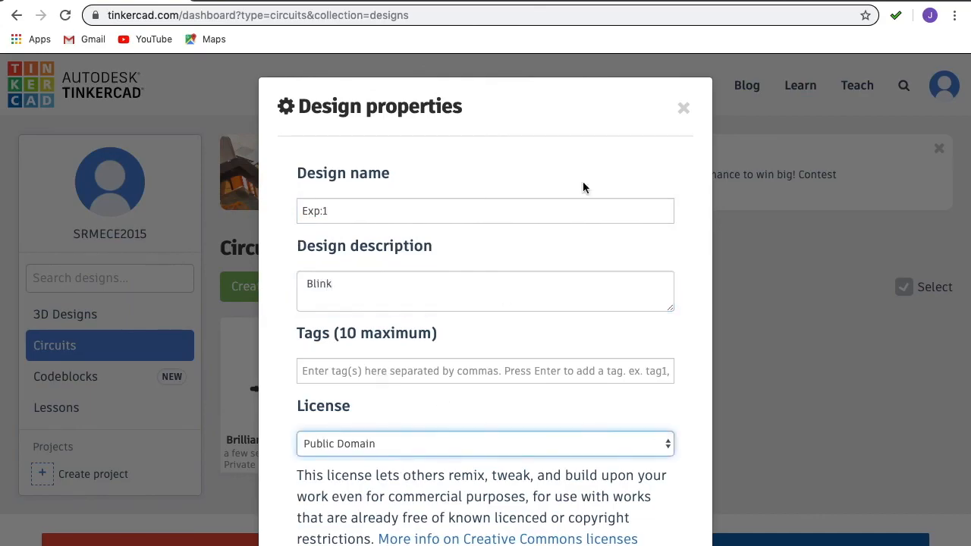
pyautogui.scroll(-2, 555, 323)
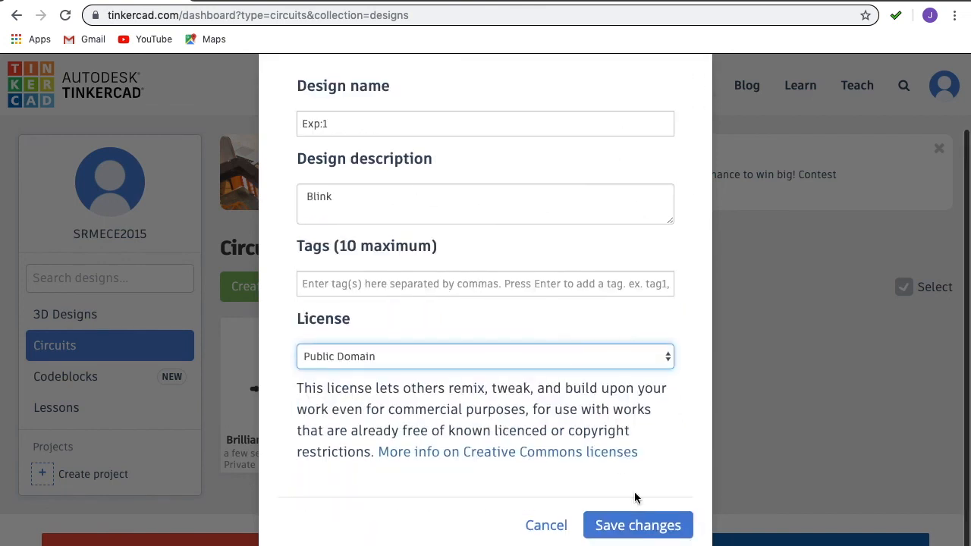
pyautogui.click(646, 527)
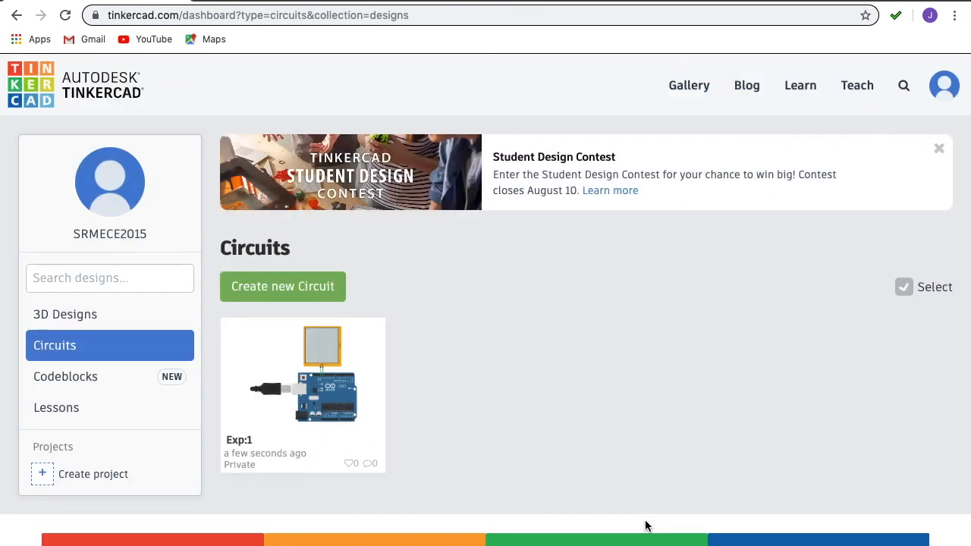